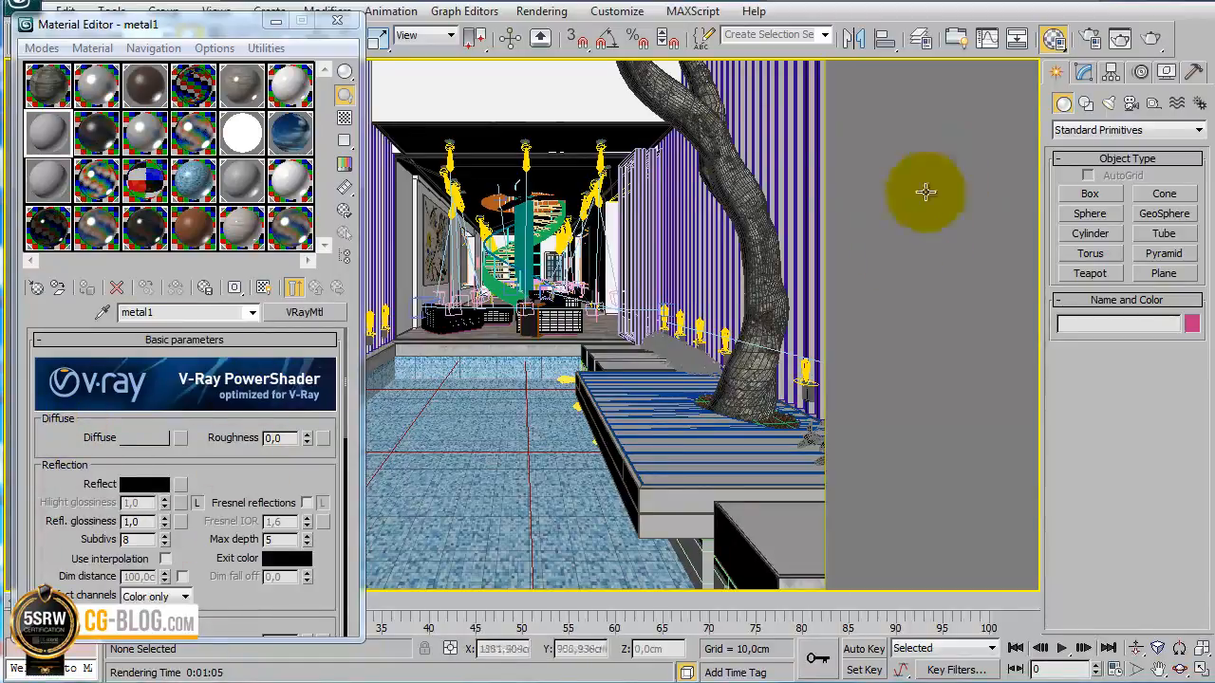
# - Start a test render, compare the Alpha and RGB color channels in the frame buffer, and stop the render
pyautogui.click(1151, 38)
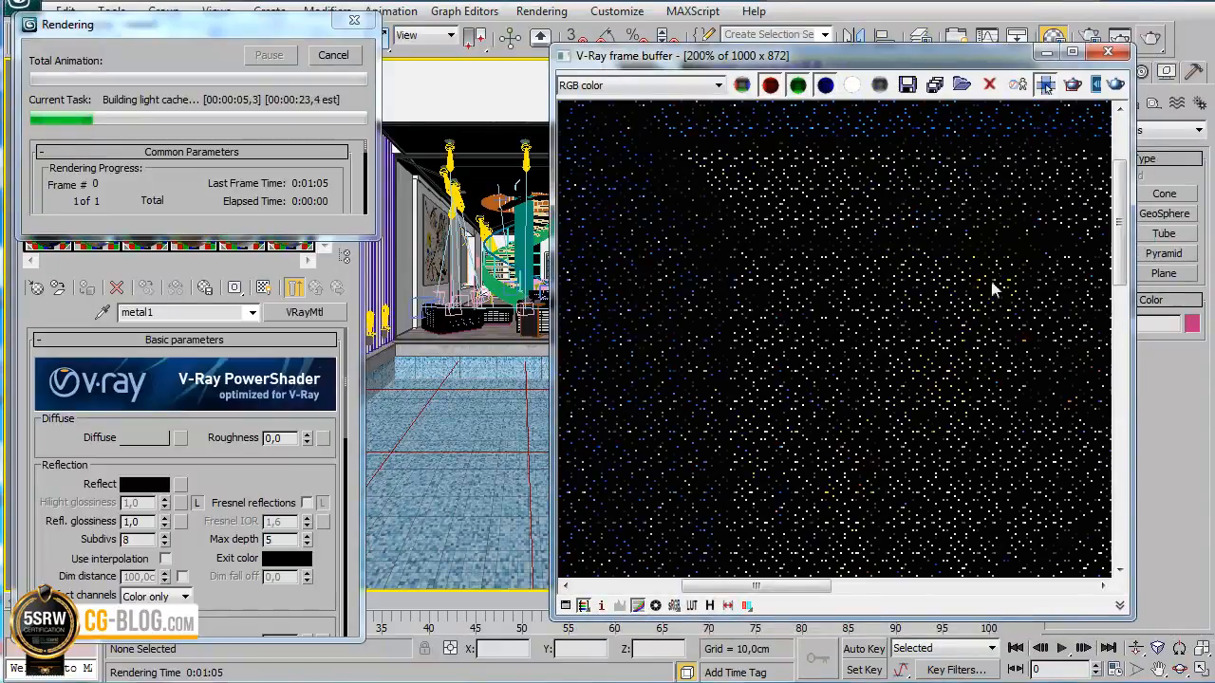
pyautogui.click(717, 84)
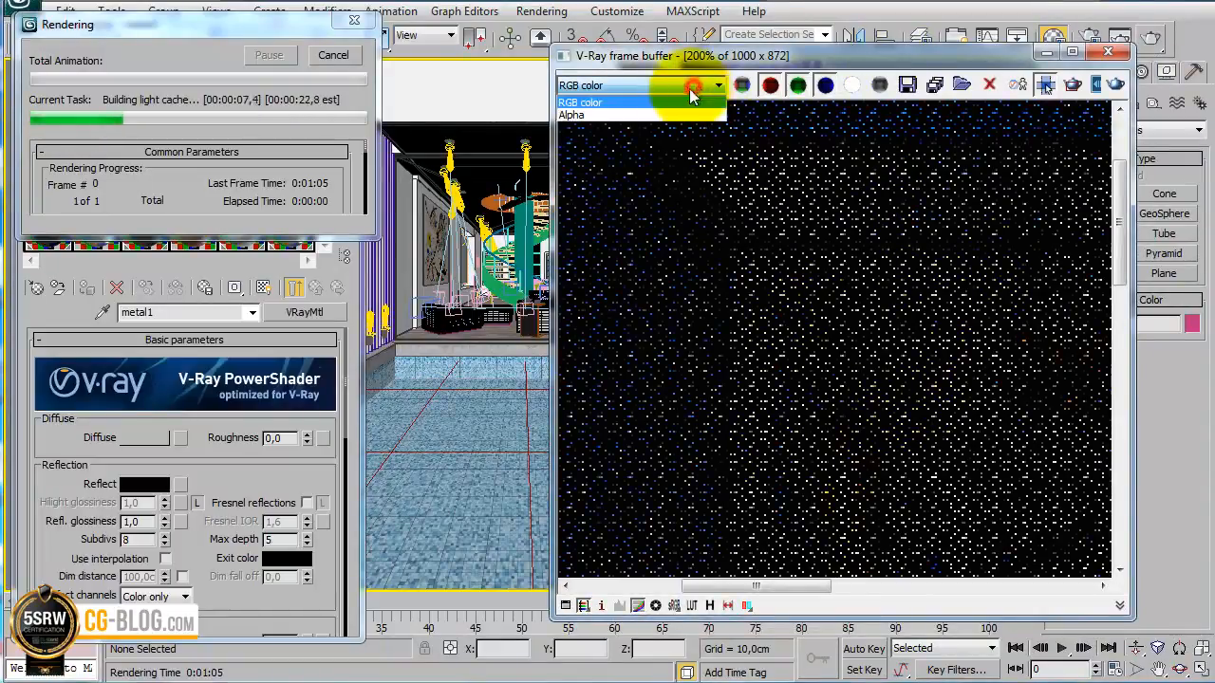
pyautogui.click(603, 113)
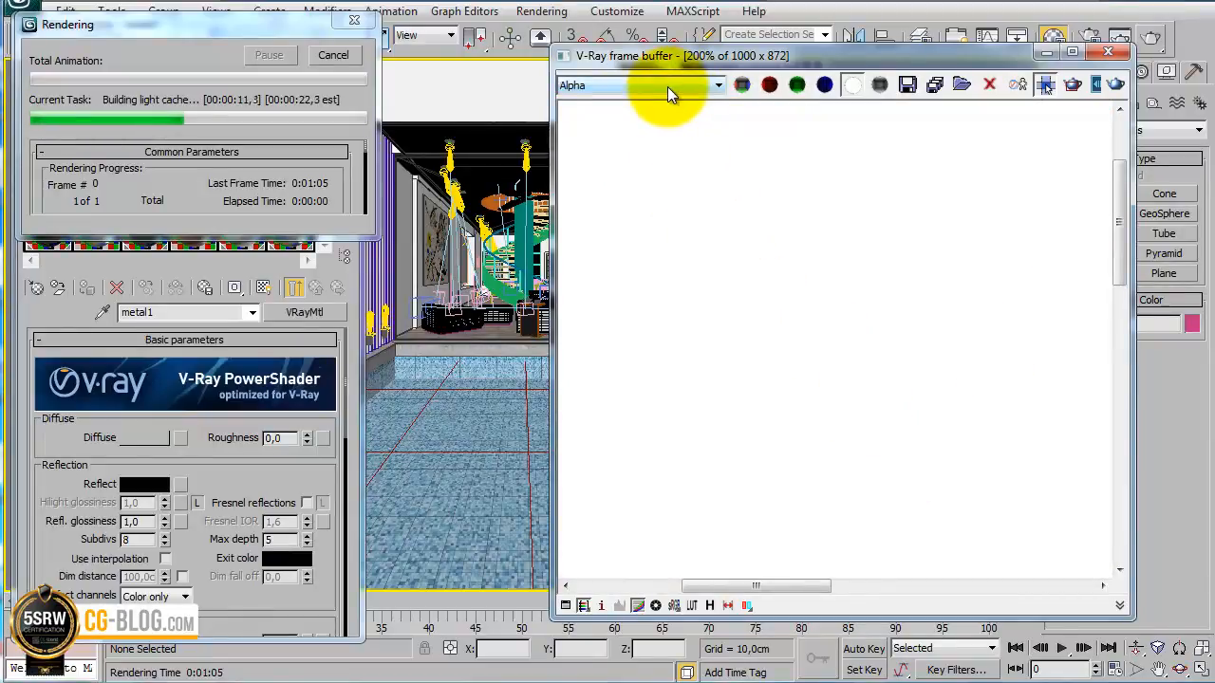
pyautogui.click(667, 86)
pyautogui.click(663, 100)
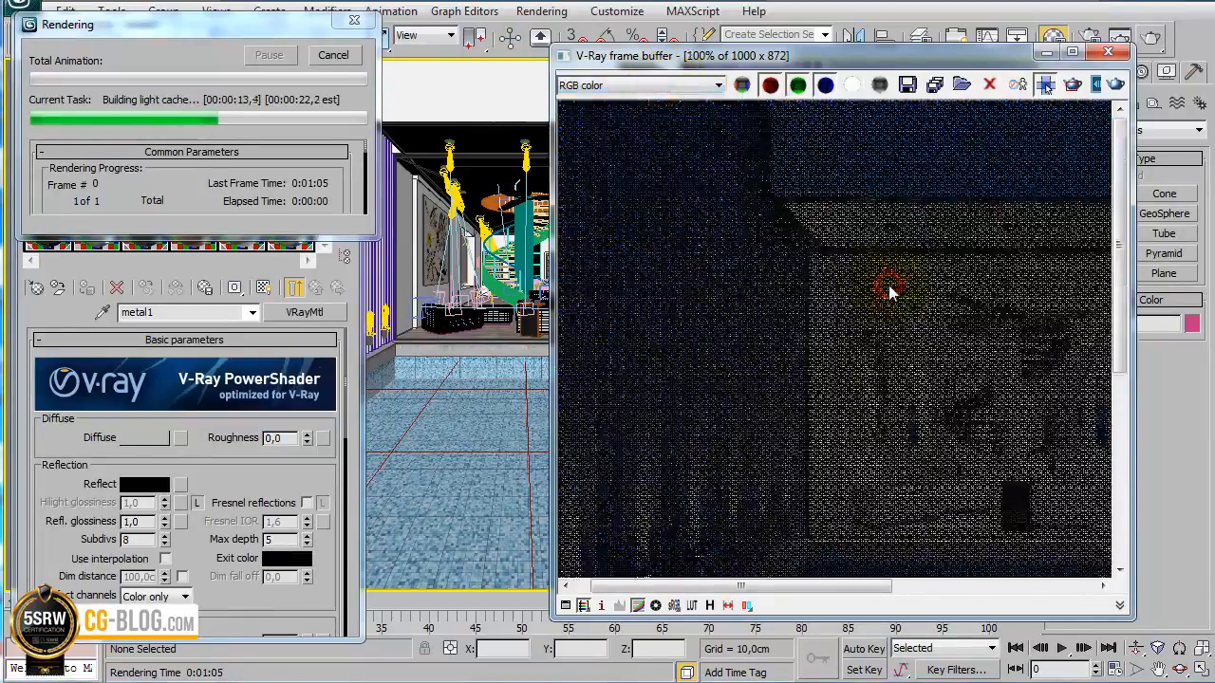
pyautogui.click(333, 54)
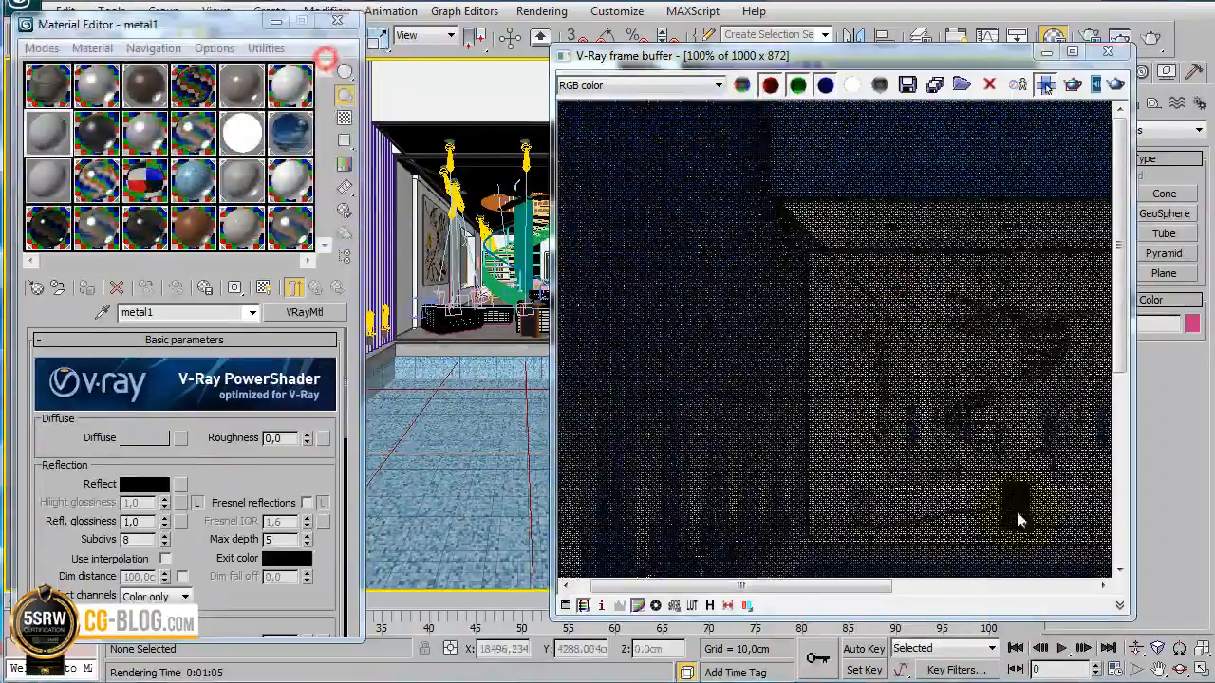
# - Mark a render region around the upper-left corner of the interior opening, and shrink and reposition the frame buffer window
pyautogui.moveTo(1135, 425); pyautogui.dragTo(1180, 428)
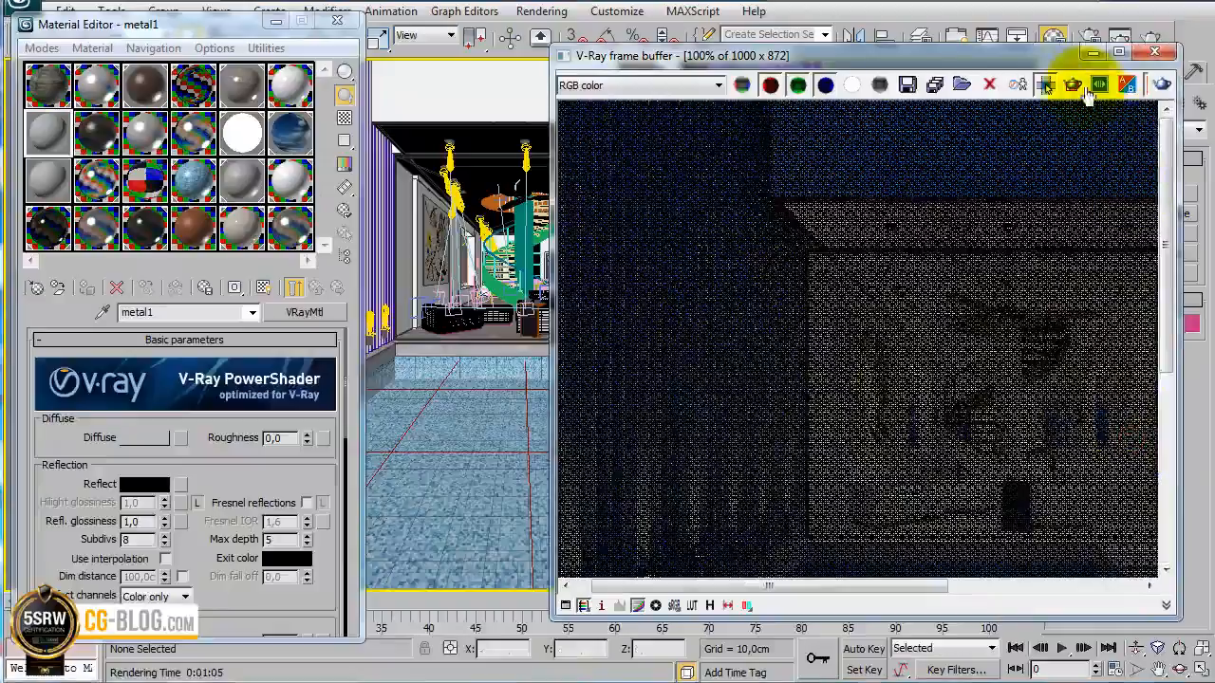
pyautogui.click(1045, 85)
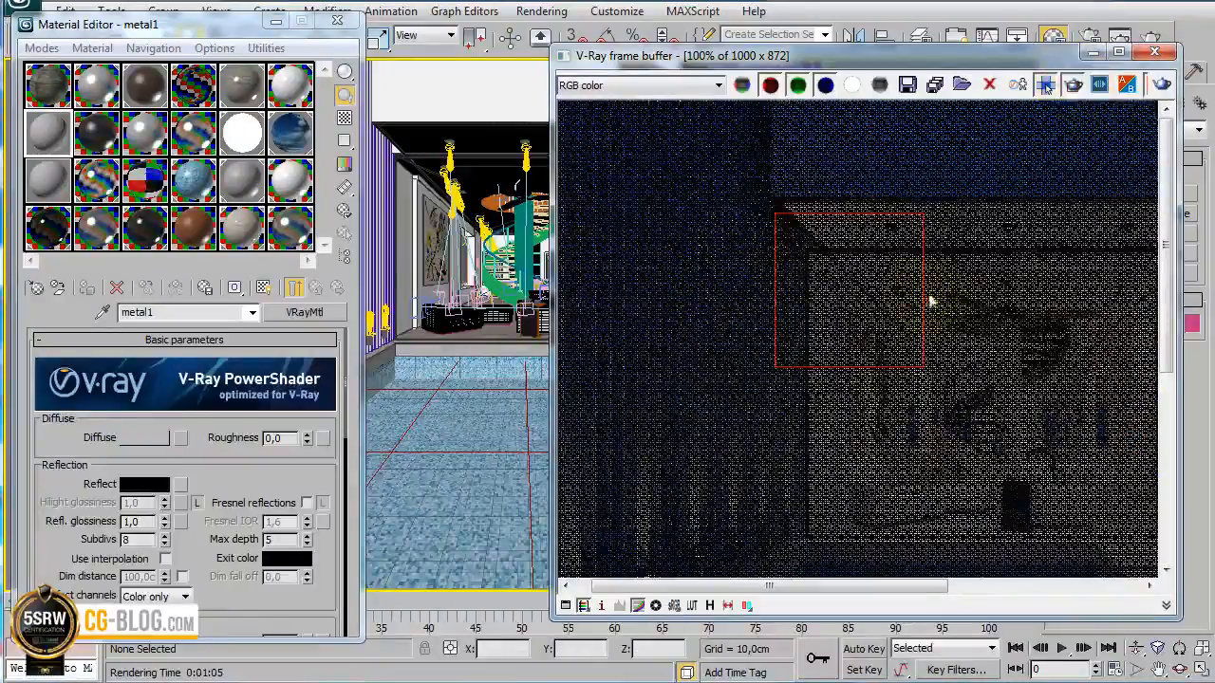
pyautogui.scroll(1, 930, 298)
pyautogui.moveTo(893, 277); pyautogui.dragTo(945, 320, button='middle')
pyautogui.scroll(-1, 946, 320)
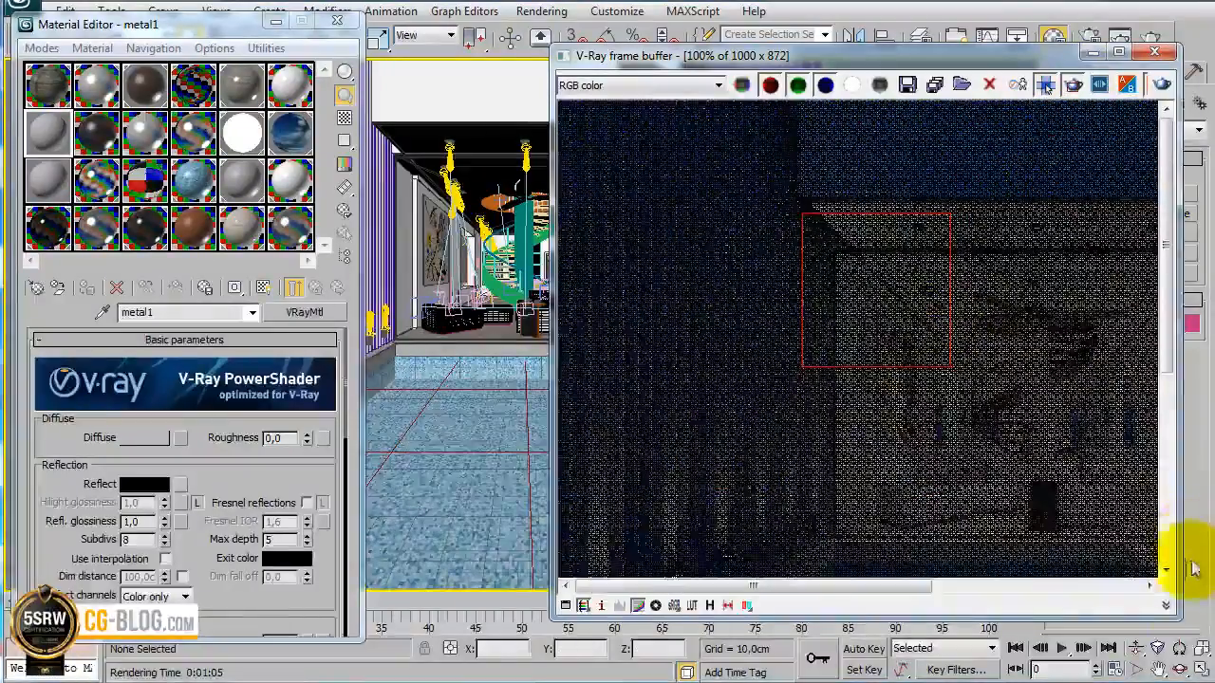
pyautogui.moveTo(1184, 623); pyautogui.dragTo(1039, 463)
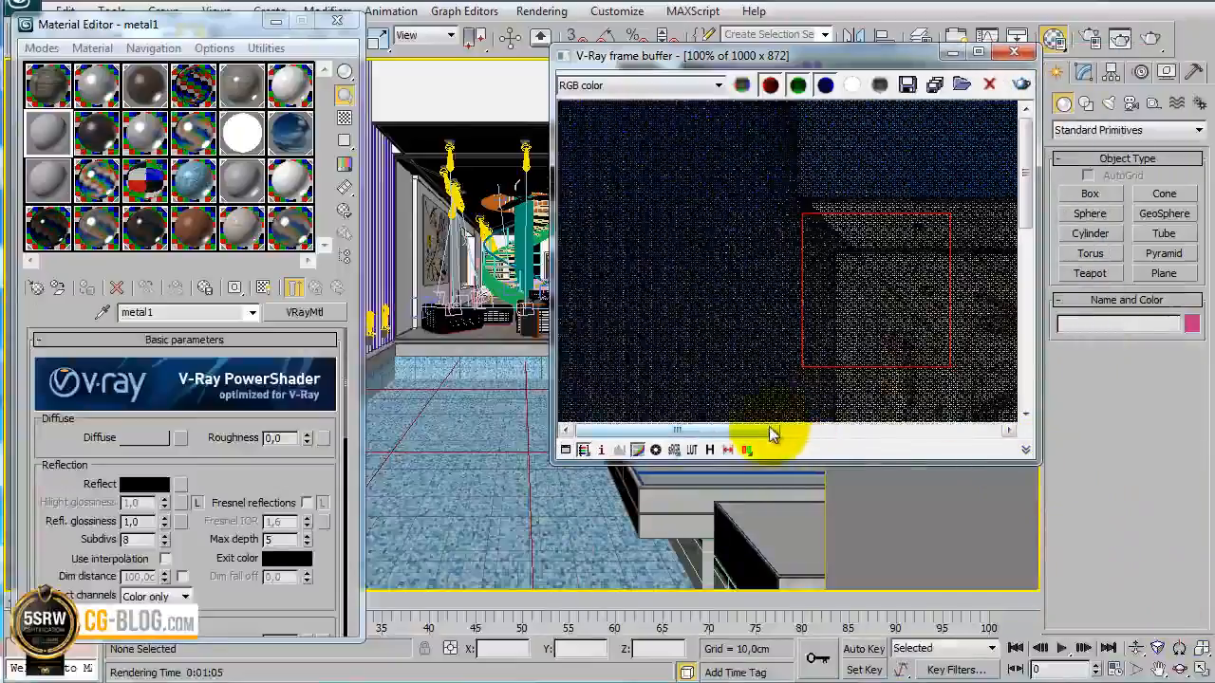
pyautogui.moveTo(771, 433); pyautogui.dragTo(838, 433)
pyautogui.moveTo(1026, 190); pyautogui.dragTo(1022, 206)
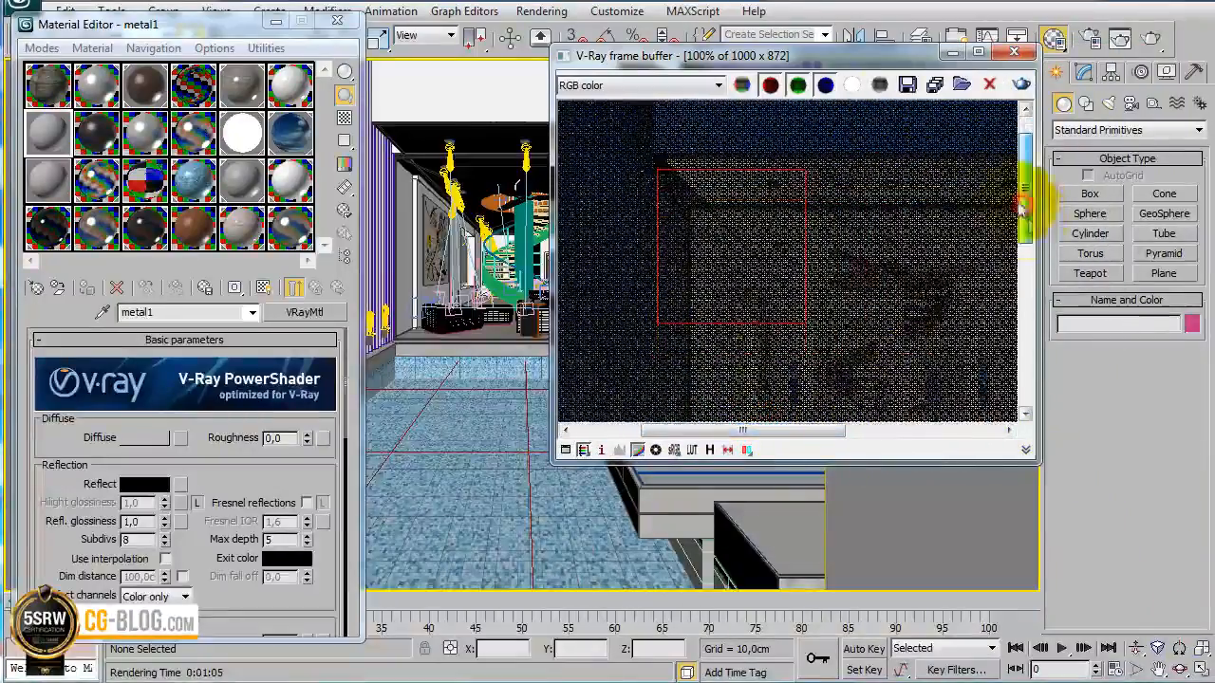
pyautogui.moveTo(877, 57); pyautogui.dragTo(988, 208)
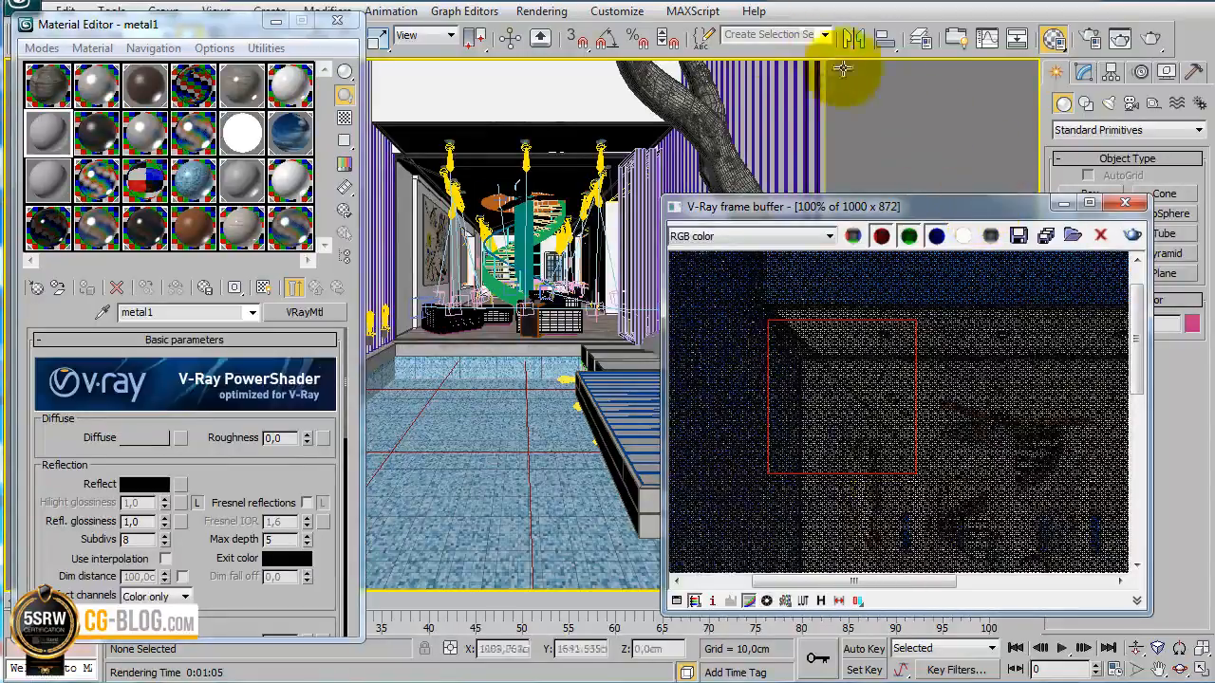
# - Add a VRayExtraTex render element in the render setup
pyautogui.click(1090, 38)
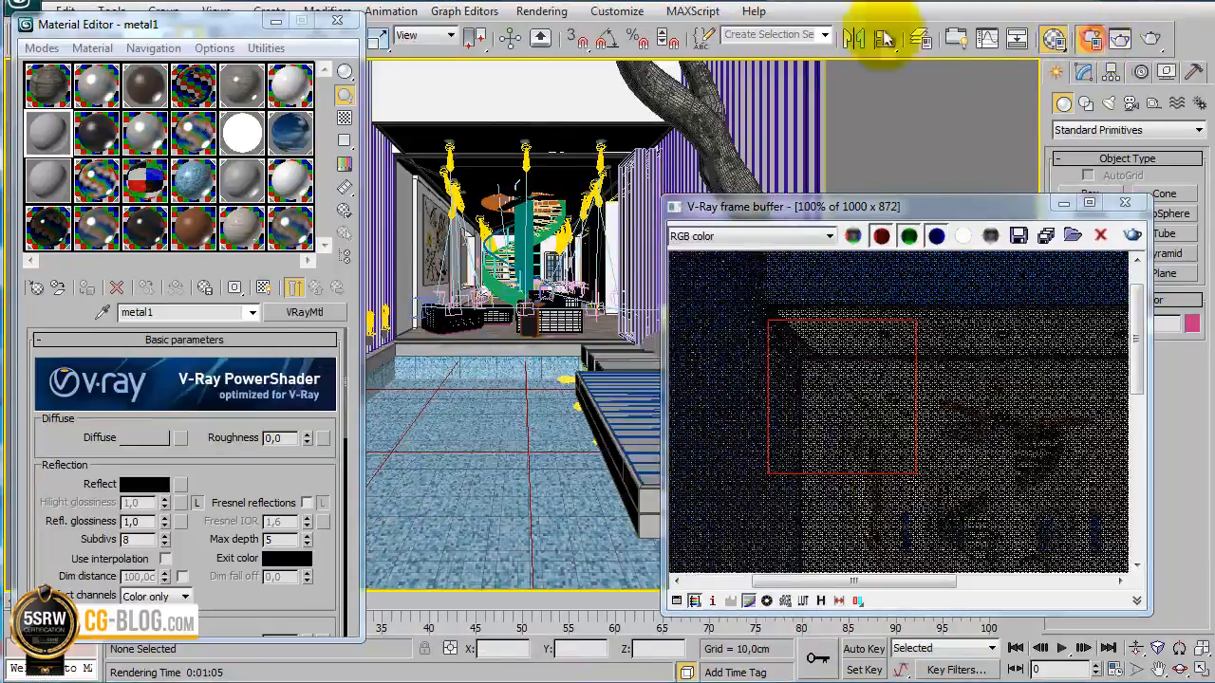
pyautogui.moveTo(661, 28); pyautogui.dragTo(403, 29)
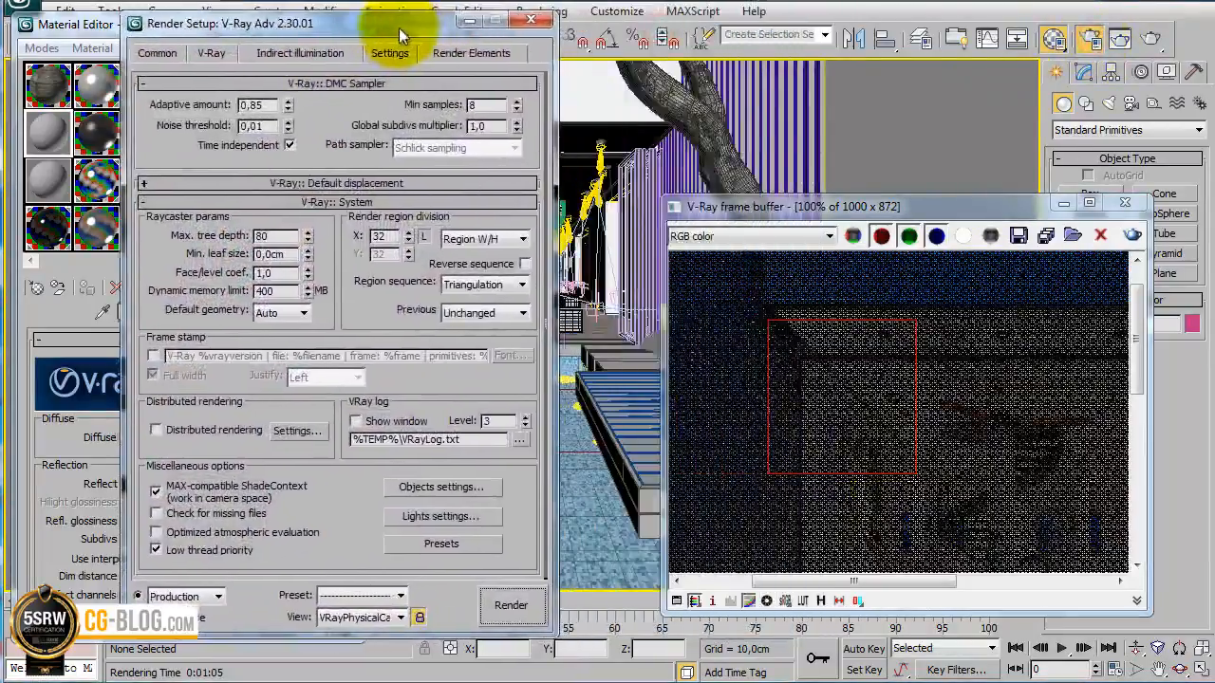
pyautogui.click(463, 56)
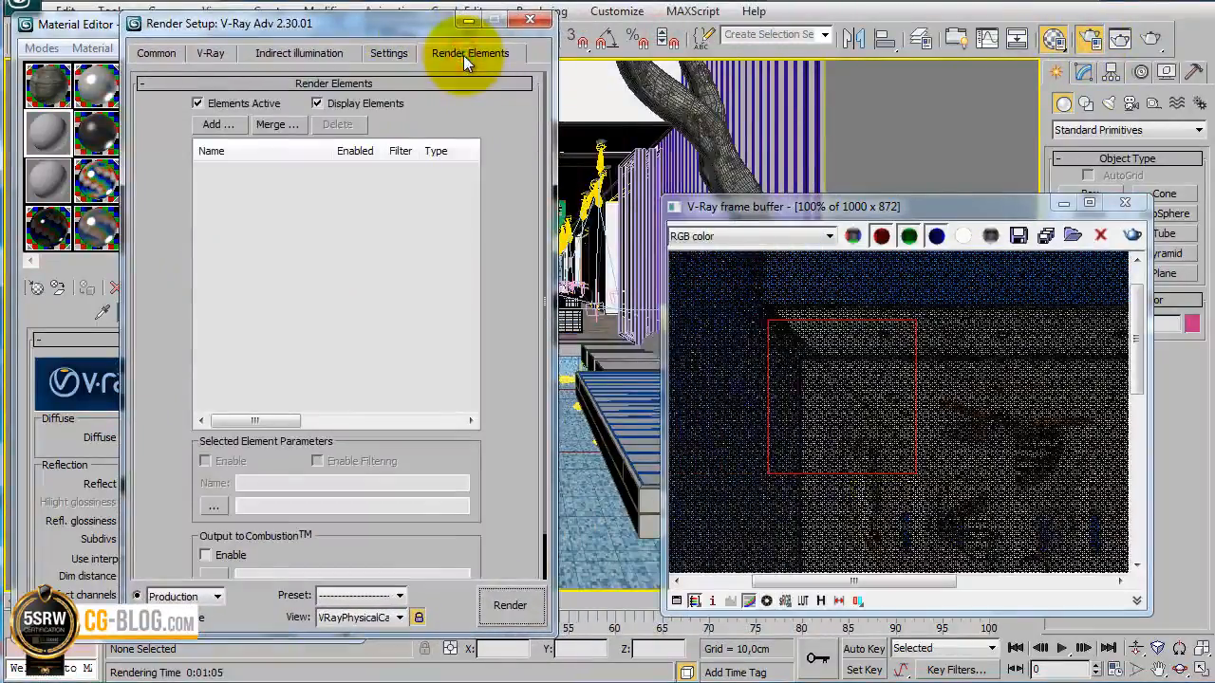
pyautogui.click(228, 124)
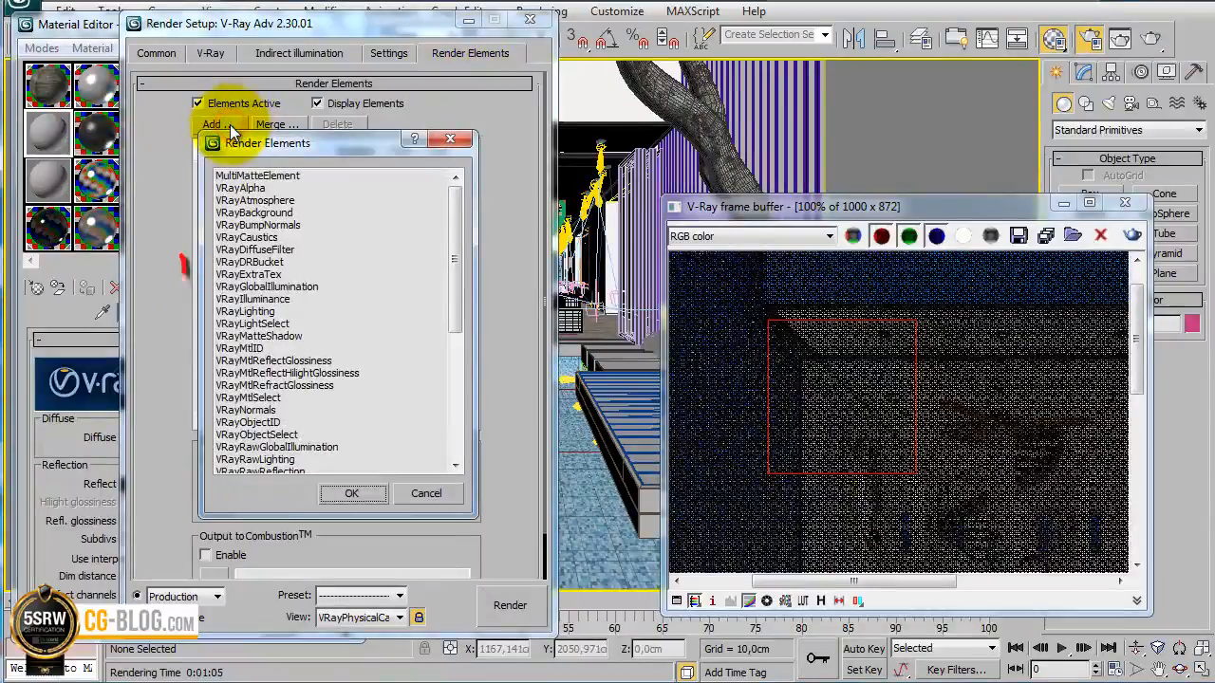
pyautogui.doubleClick(243, 275)
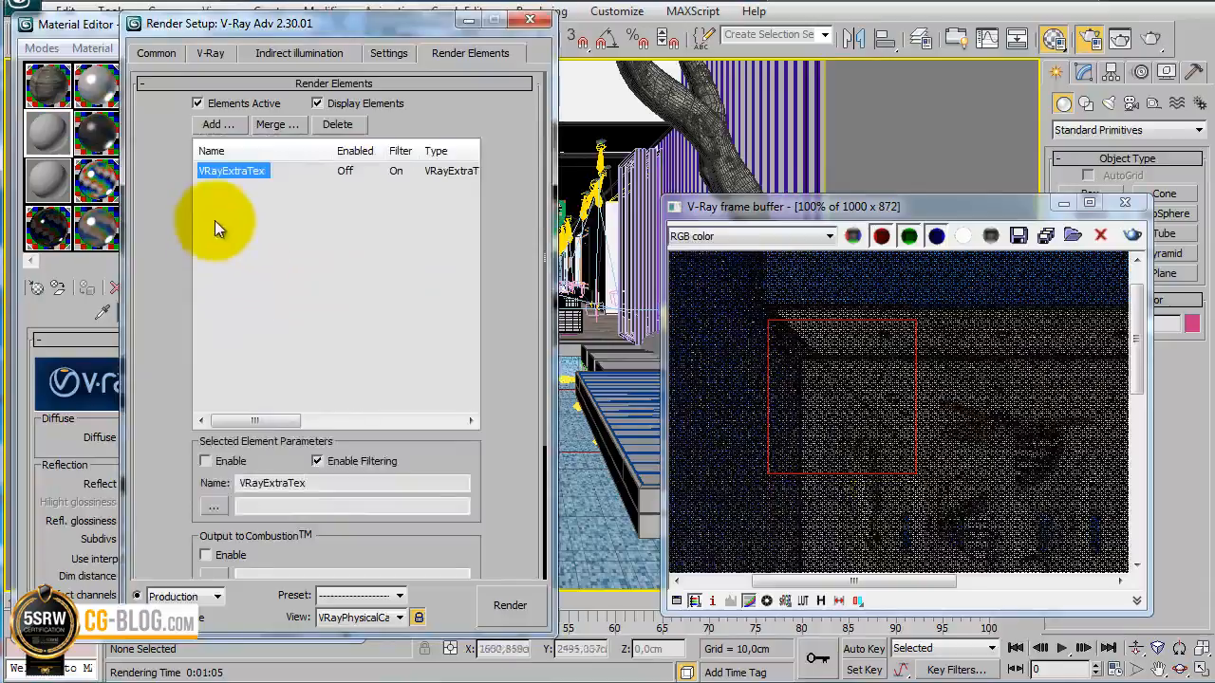
# - Assign a VRayDirt map as the VRayExtraTex texture and load that map into the material slot holding metal1
pyautogui.moveTo(387, 22); pyautogui.dragTo(637, 31)
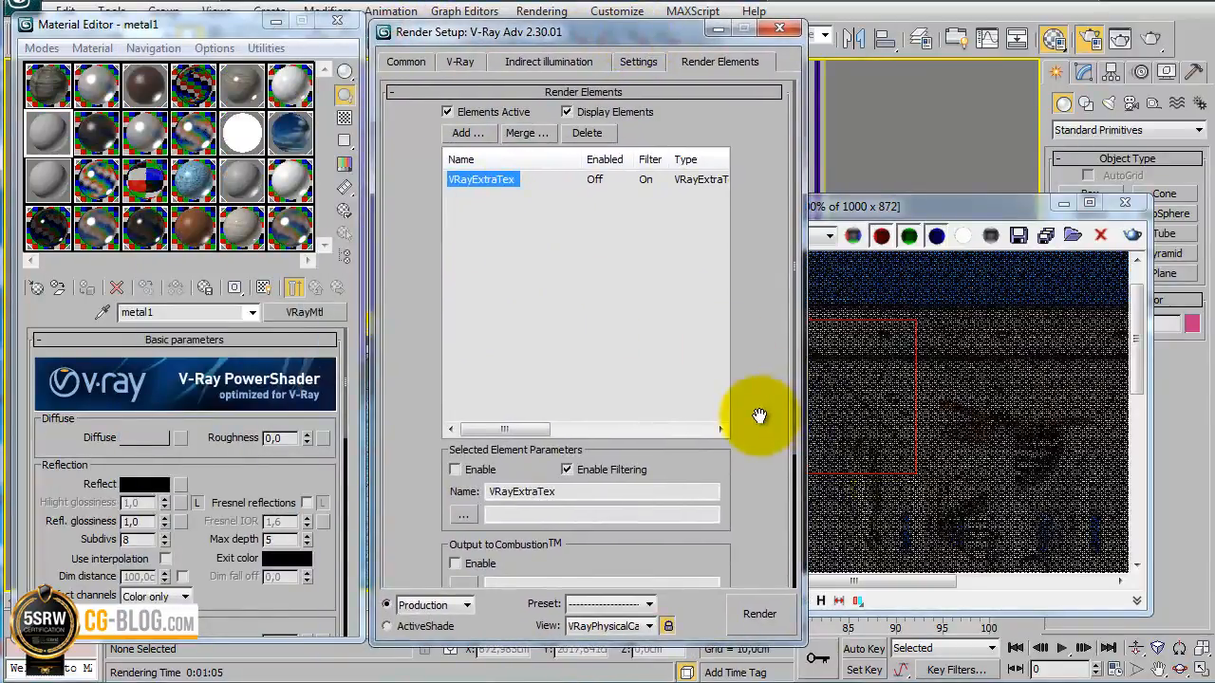
pyautogui.moveTo(765, 378); pyautogui.dragTo(772, 260)
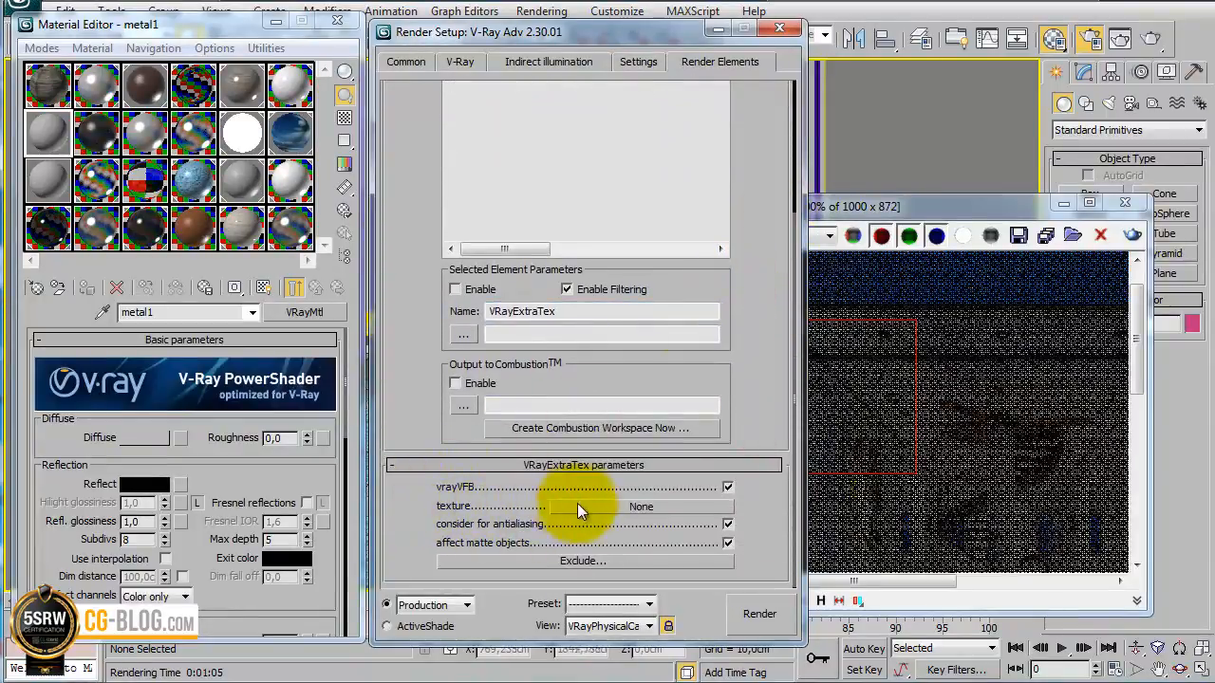
pyautogui.click(654, 506)
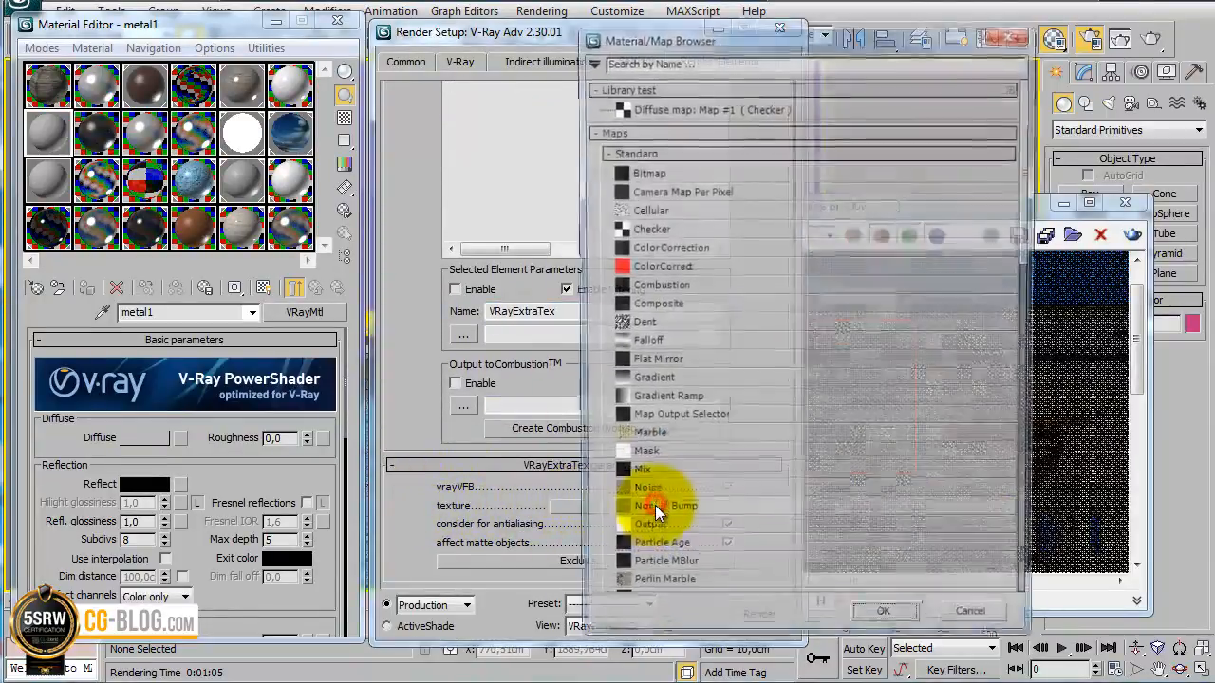
pyautogui.click(707, 153)
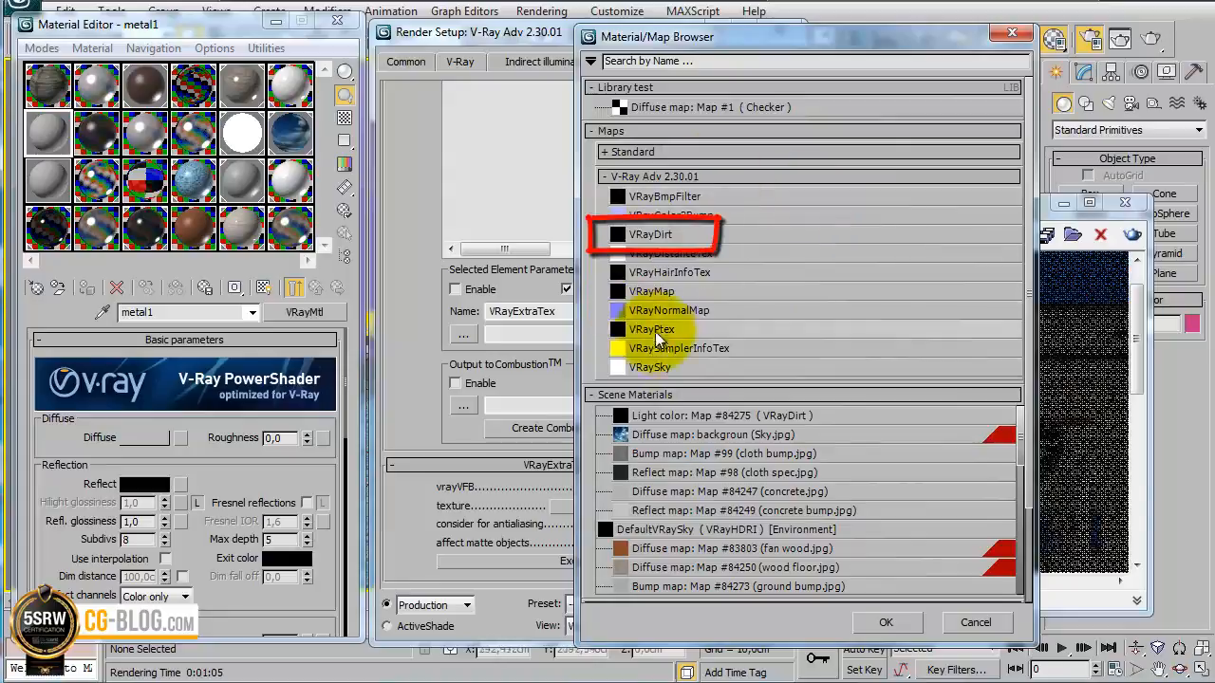
pyautogui.click(657, 234)
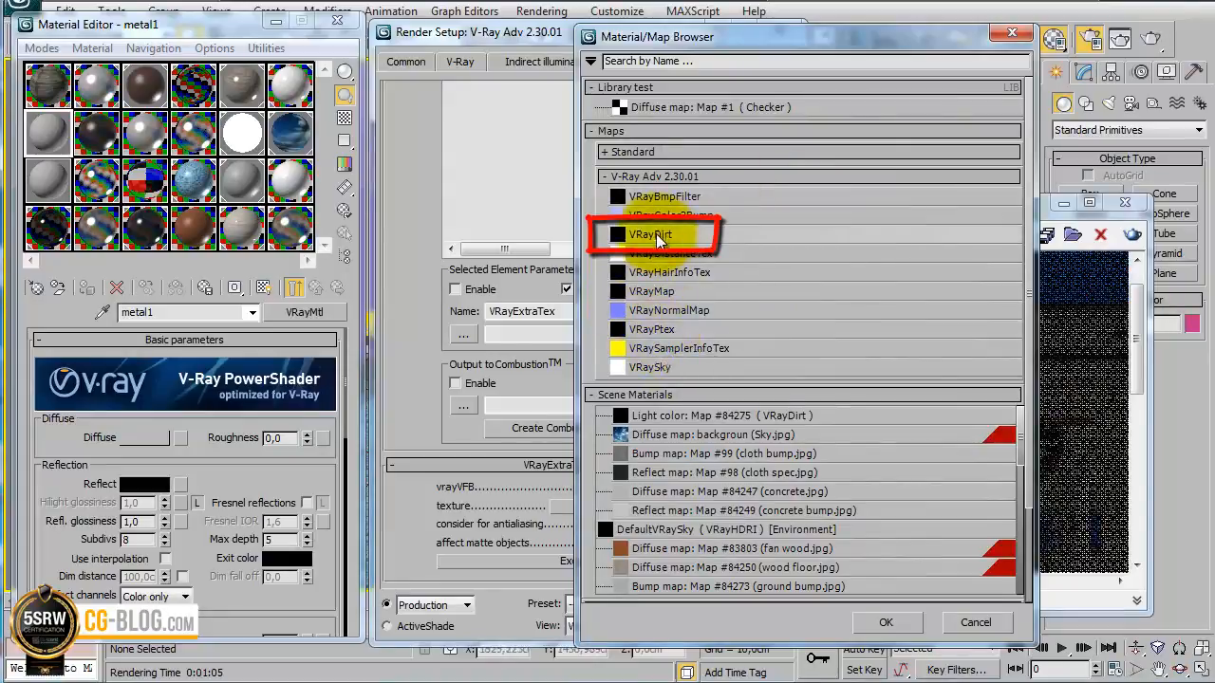
pyautogui.doubleClick(656, 234)
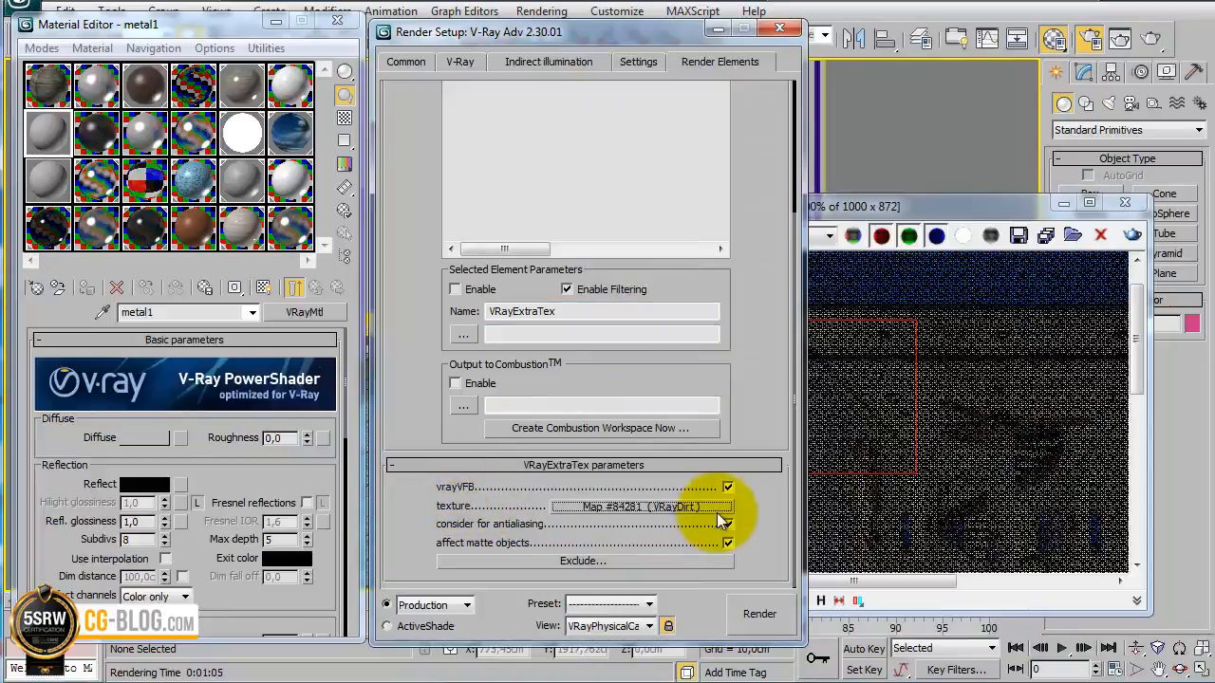
pyautogui.moveTo(703, 506); pyautogui.dragTo(50, 143)
pyautogui.click(147, 388)
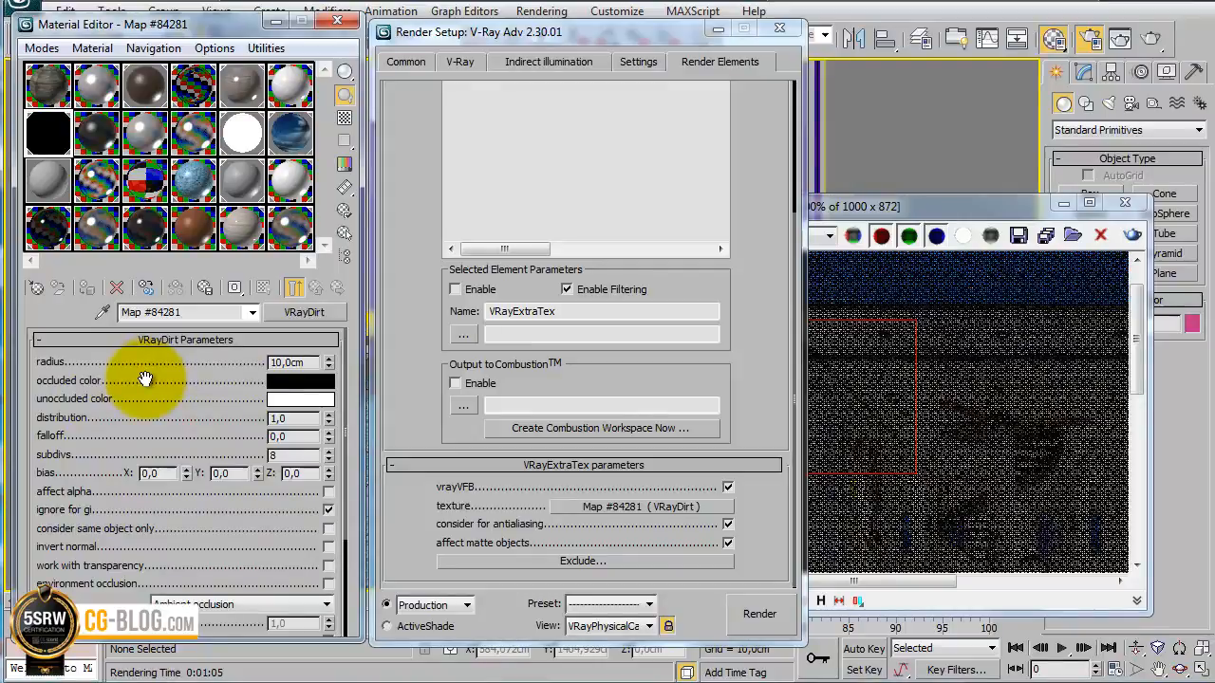
# - Render the marked region and examine the VRayExtraTex channel up close in the frame buffer
pyautogui.click(869, 209)
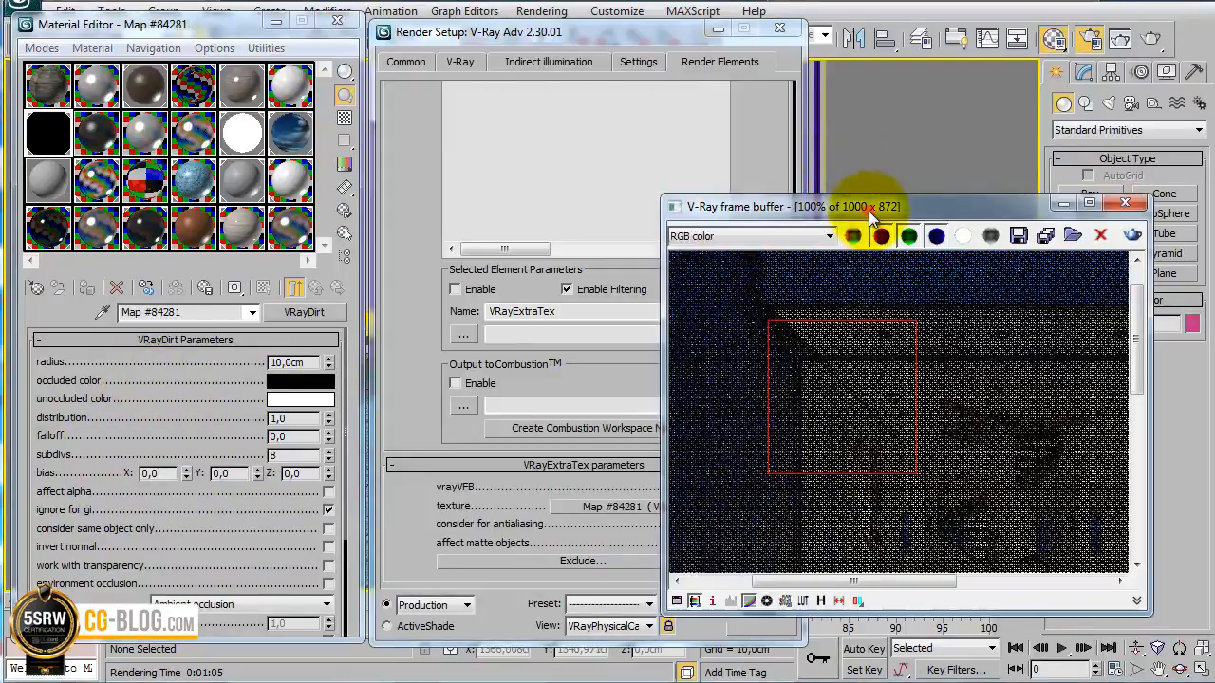
pyautogui.click(1132, 234)
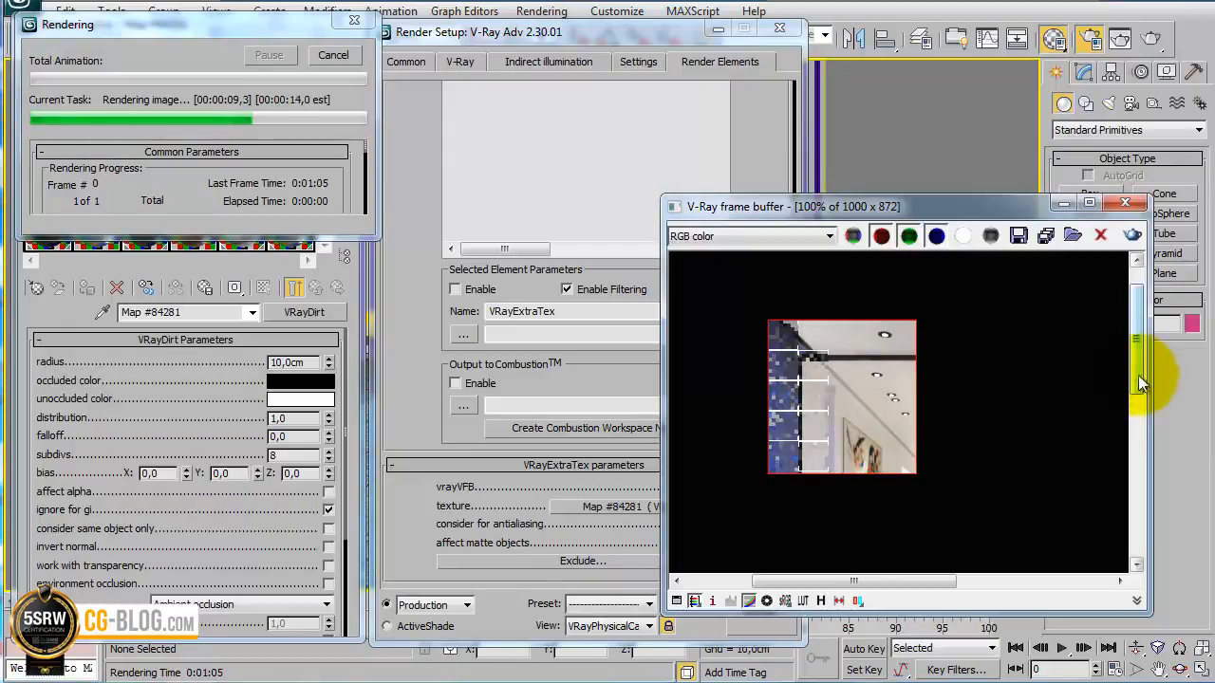
pyautogui.click(733, 237)
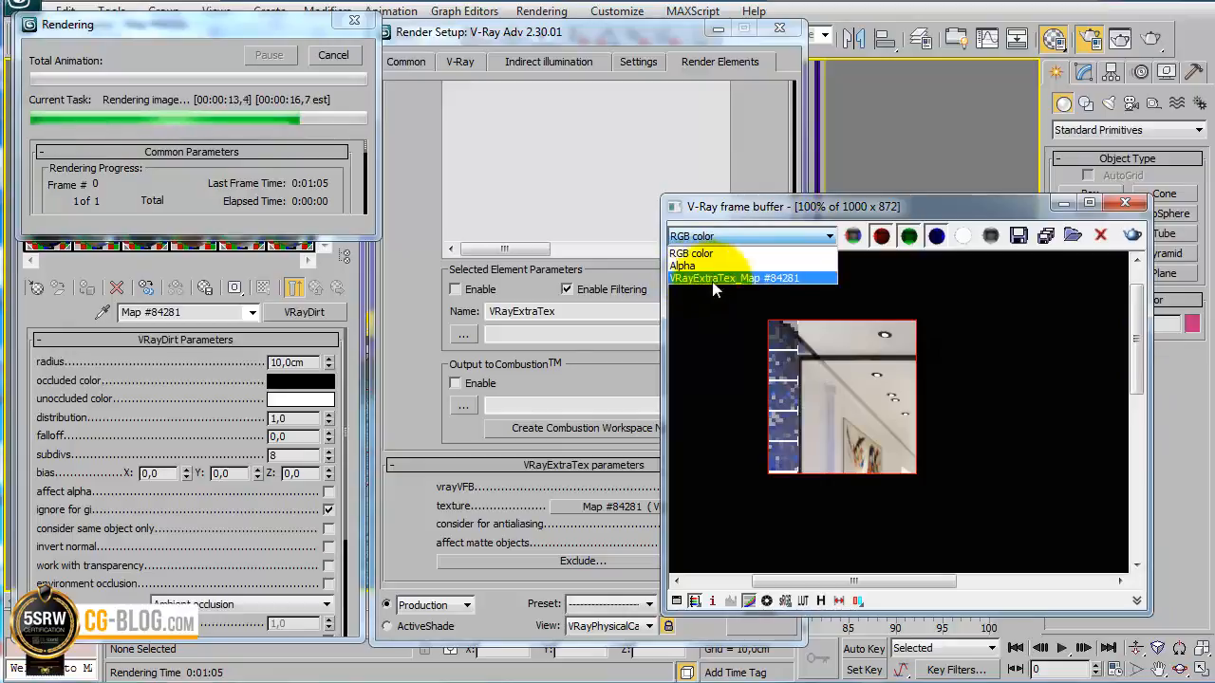
pyautogui.click(827, 279)
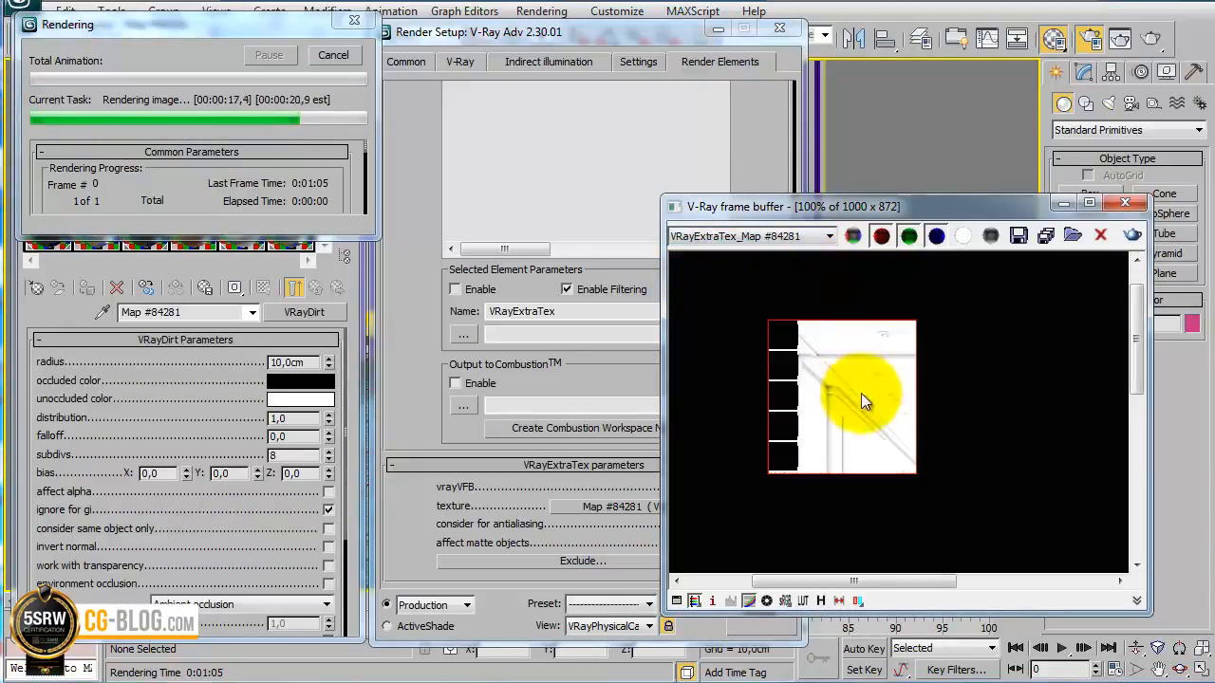
pyautogui.scroll(4, 871, 415)
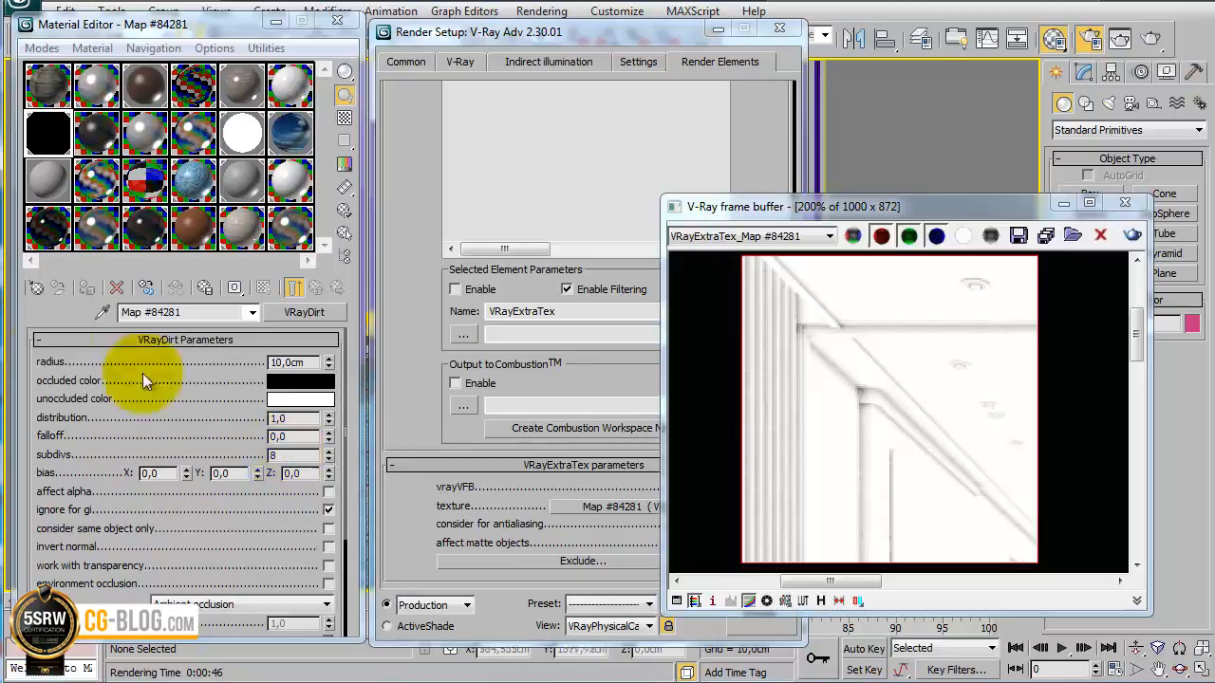
# - Set the VRayDirt radius to 2 cm and render a smaller region around the ceiling corner
pyautogui.doubleClick(312, 363)
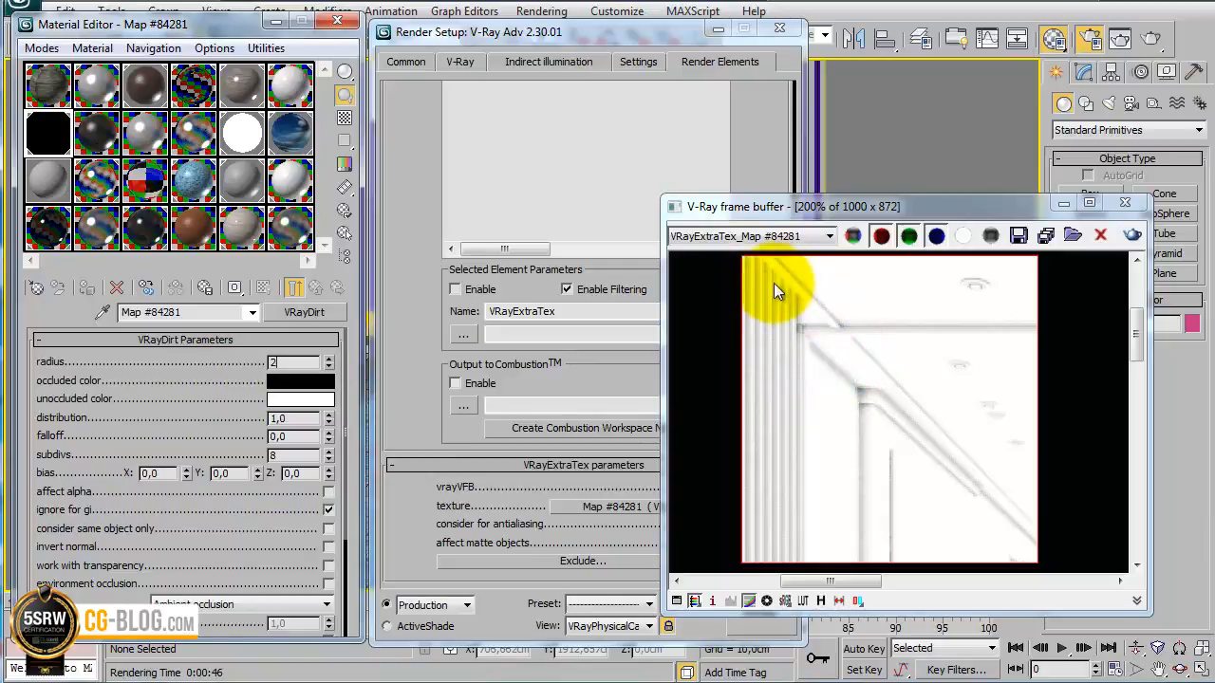
pyautogui.moveTo(774, 283); pyautogui.dragTo(910, 438)
pyautogui.click(1134, 234)
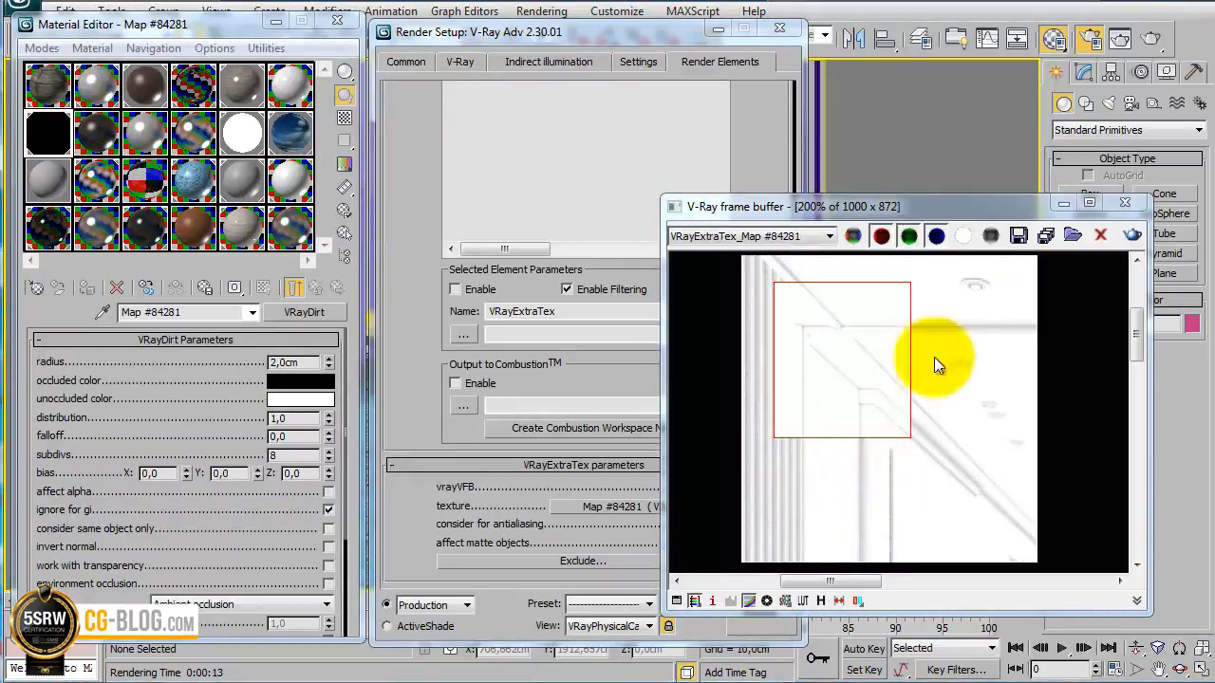
# - Set the VRayDirt radius to 50 cm and render the same region again
pyautogui.click(270, 363)
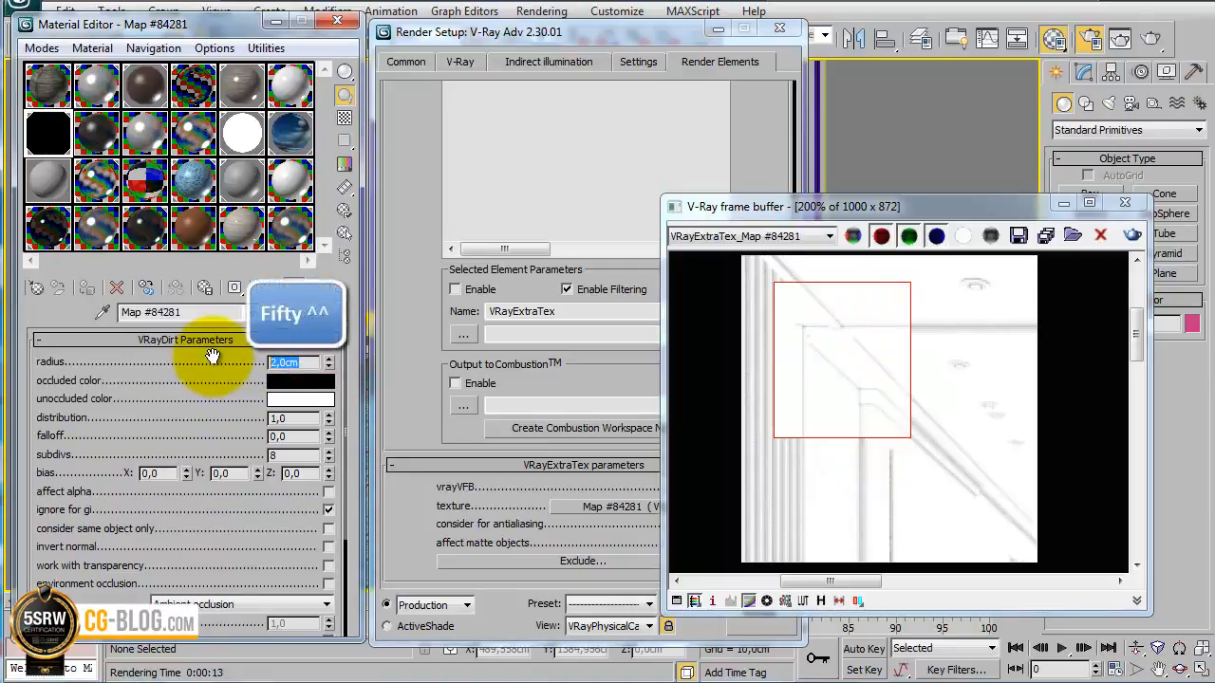
pyautogui.write('50')
pyautogui.press('Return')
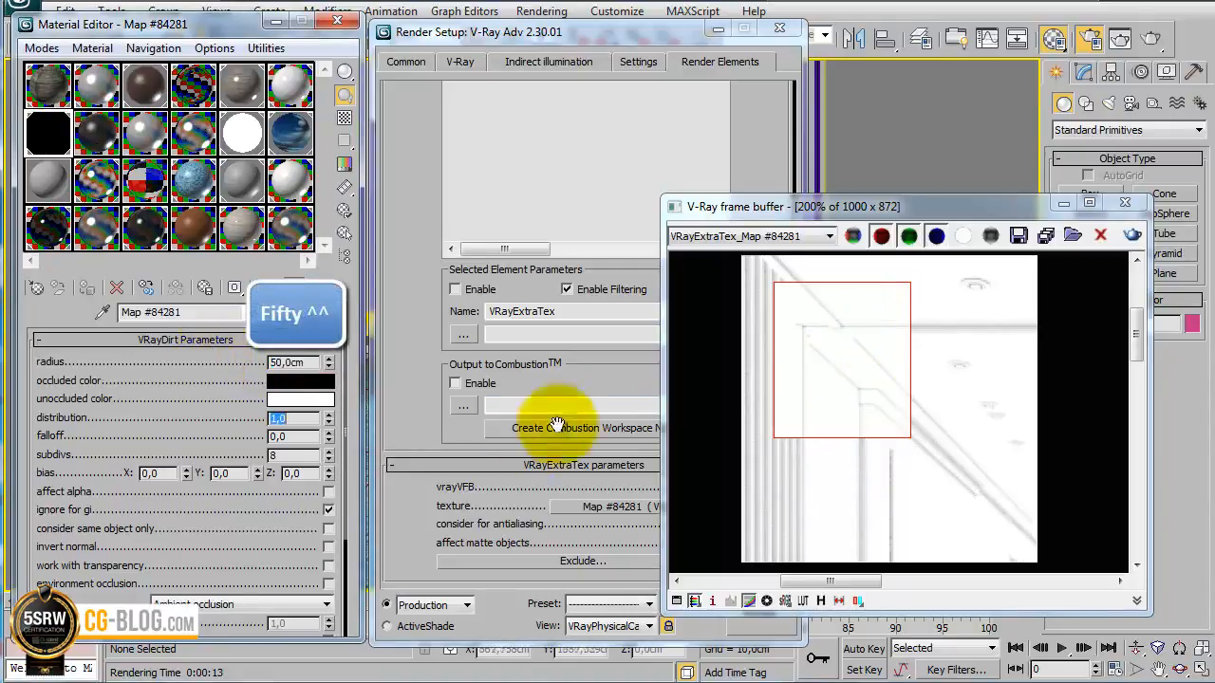
pyautogui.click(1133, 234)
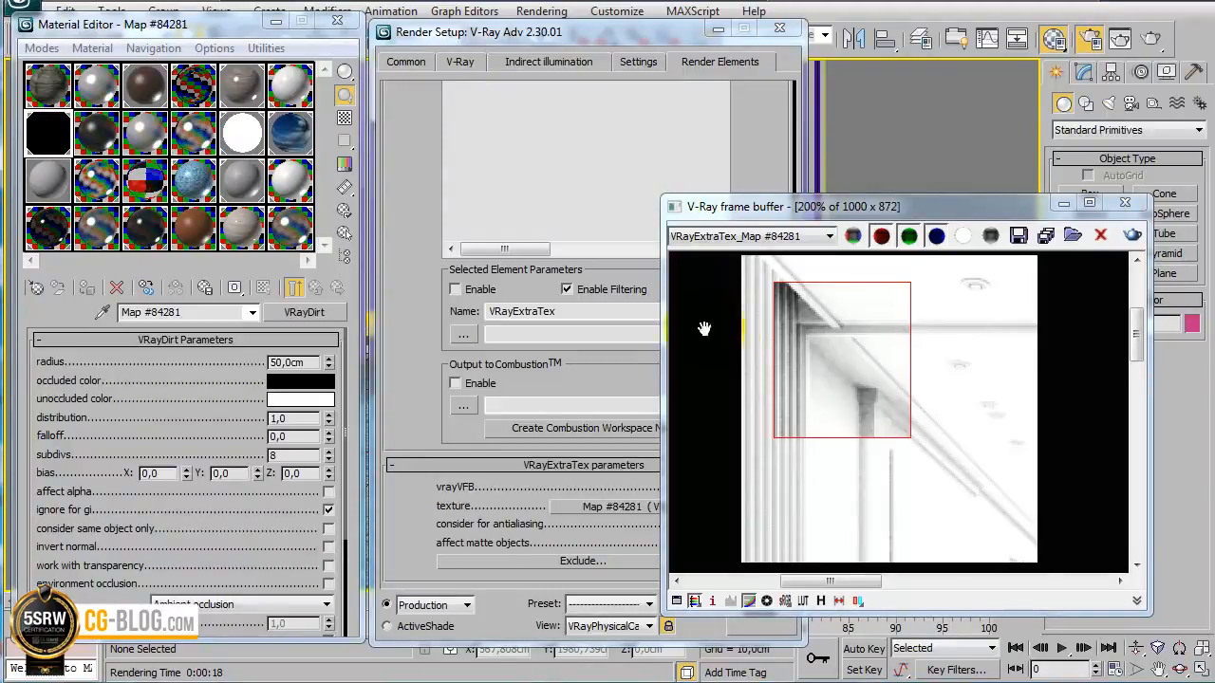
# - Rename the VRayExtraTex render element to "VRayExtraTex - AO details"
pyautogui.click(570, 311)
pyautogui.write('- AO')
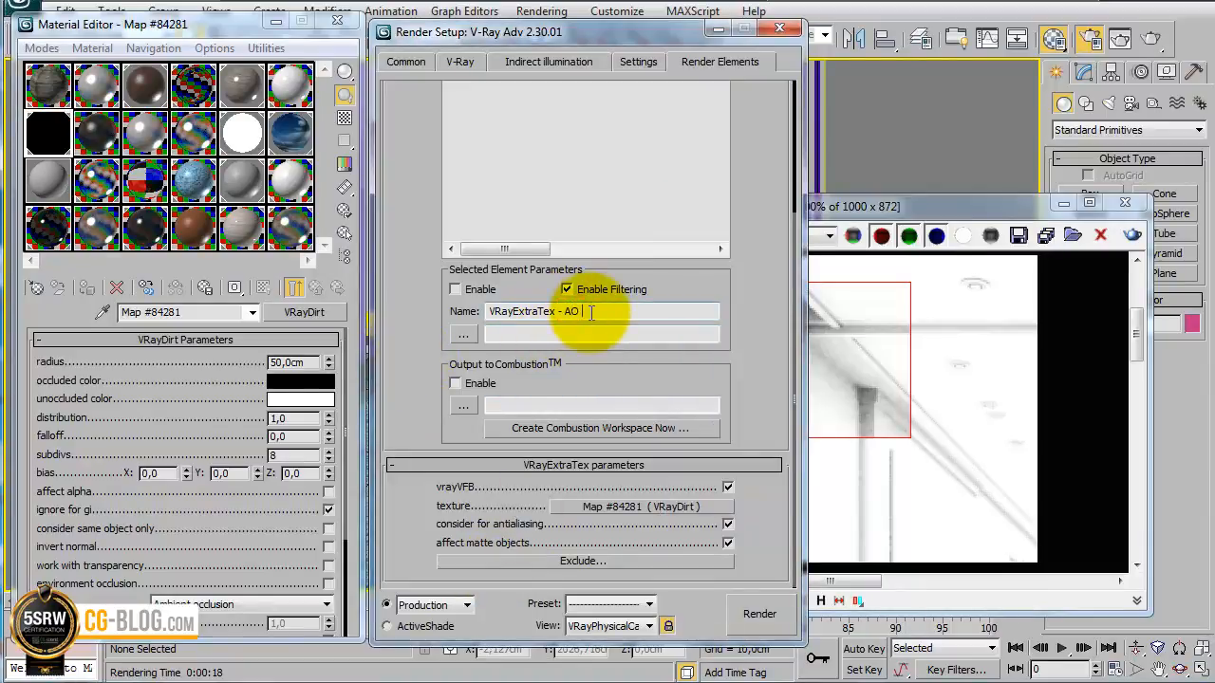
pyautogui.write(' details')
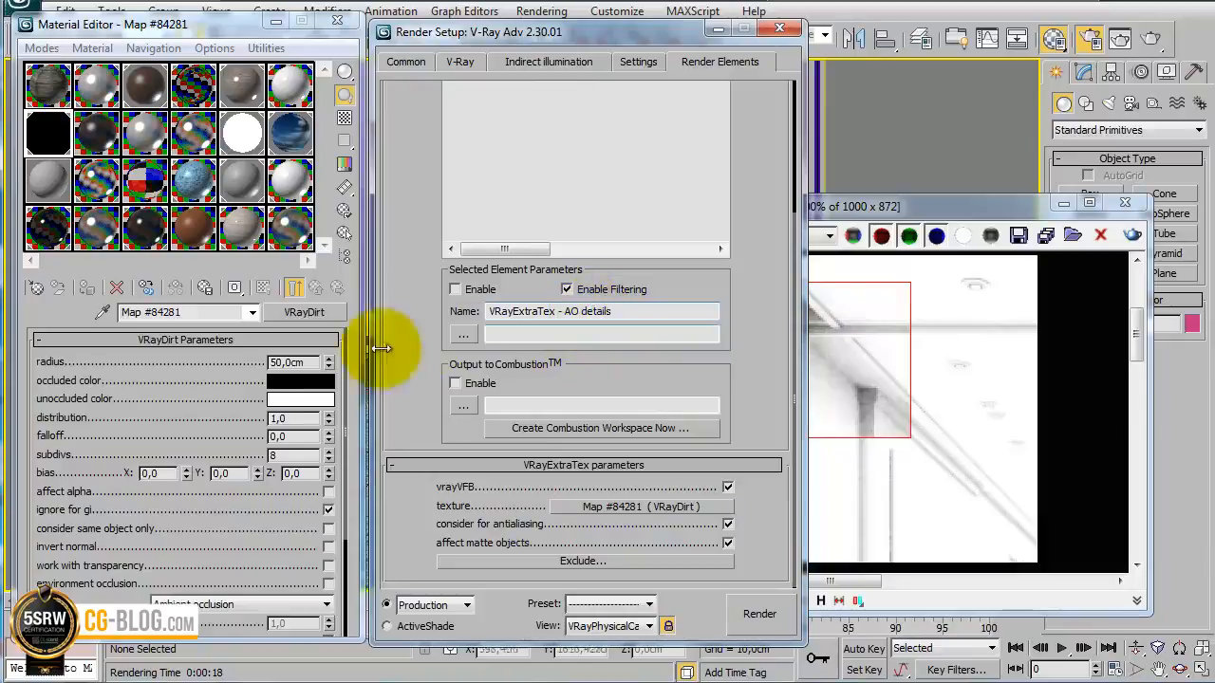
# - Set the current VRayDirt map's radius to 3 cm and rename the map "AO details"
pyautogui.doubleClick(296, 362)
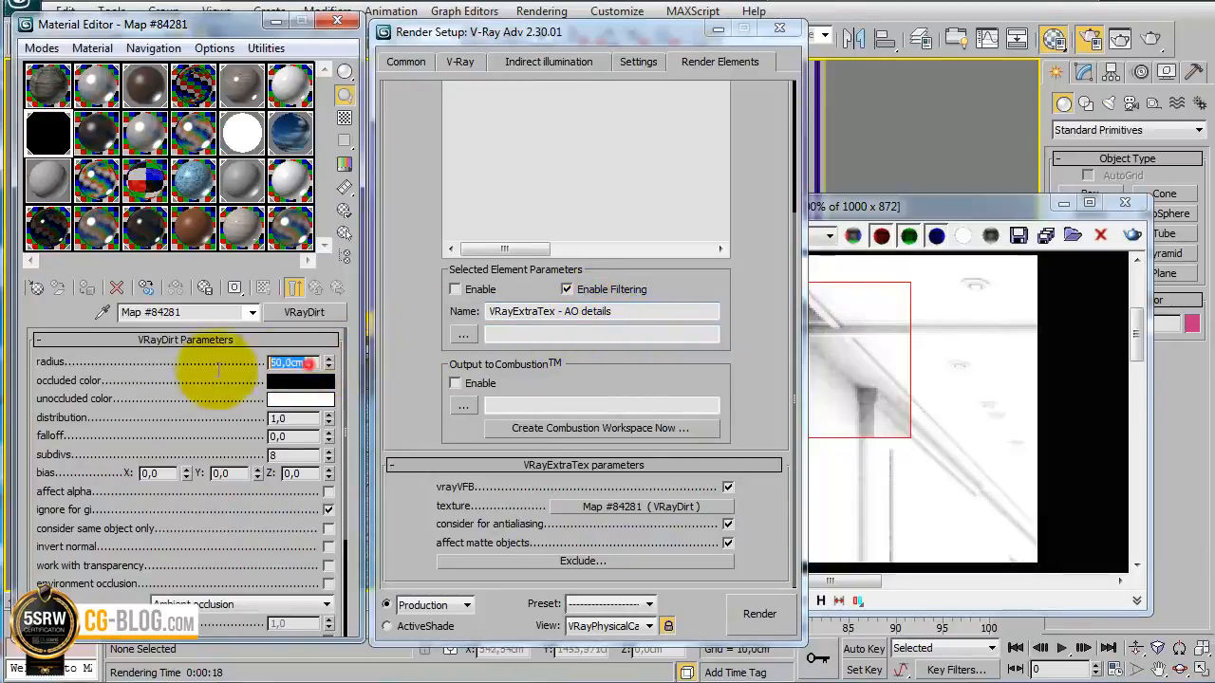
pyautogui.write('3')
pyautogui.press('Tab')
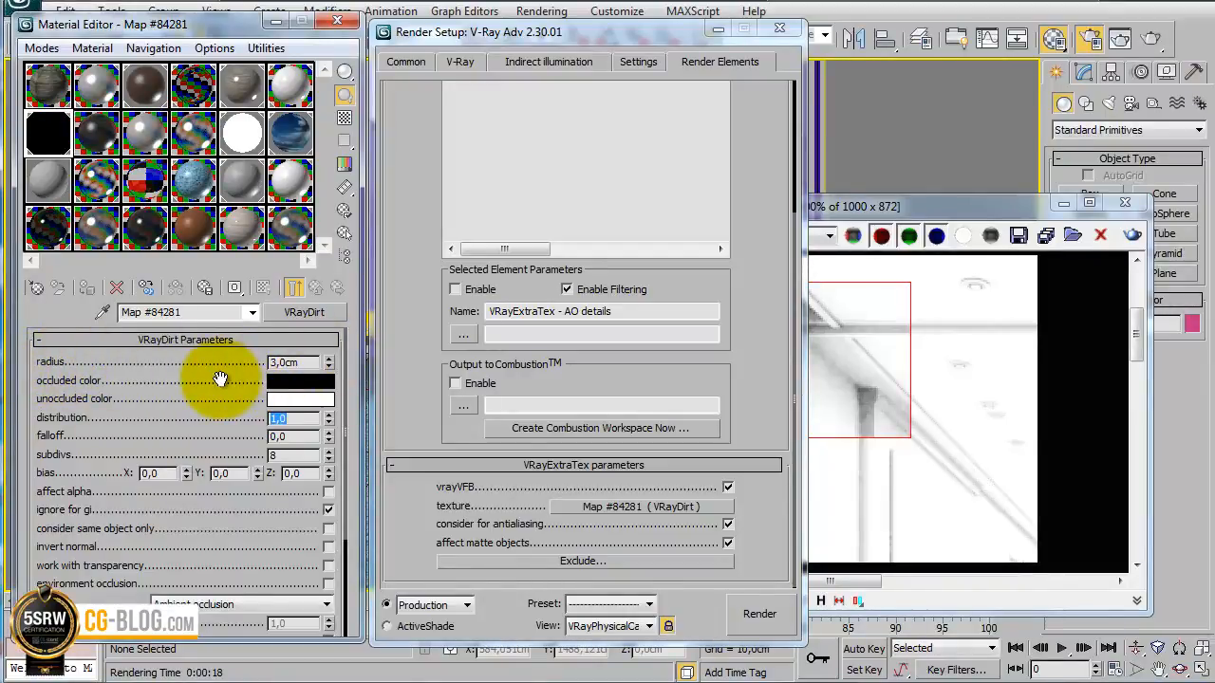
pyautogui.click(201, 312)
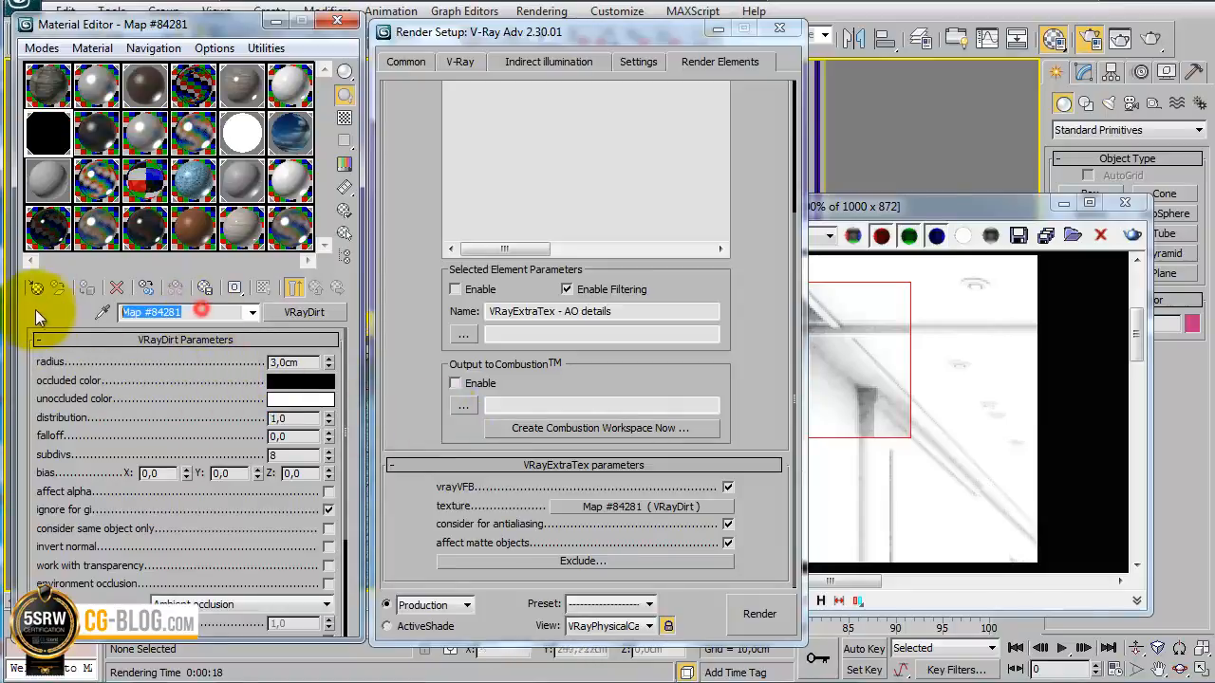
pyautogui.write('AO de')
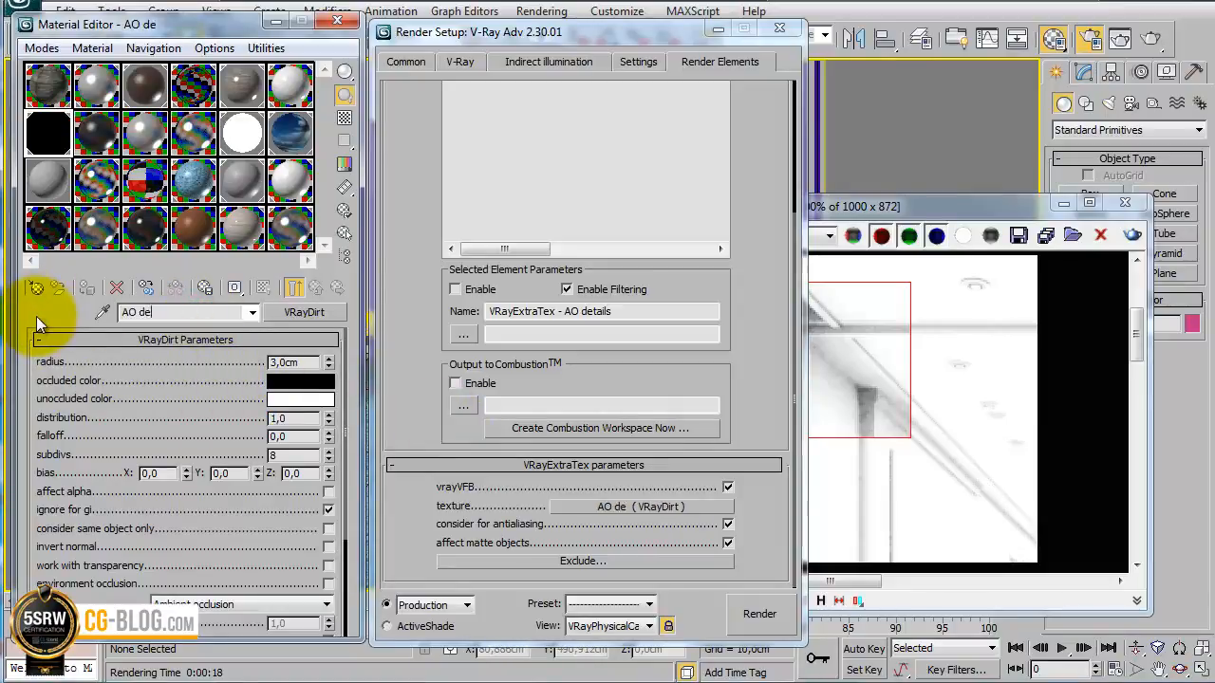
pyautogui.write('talls')
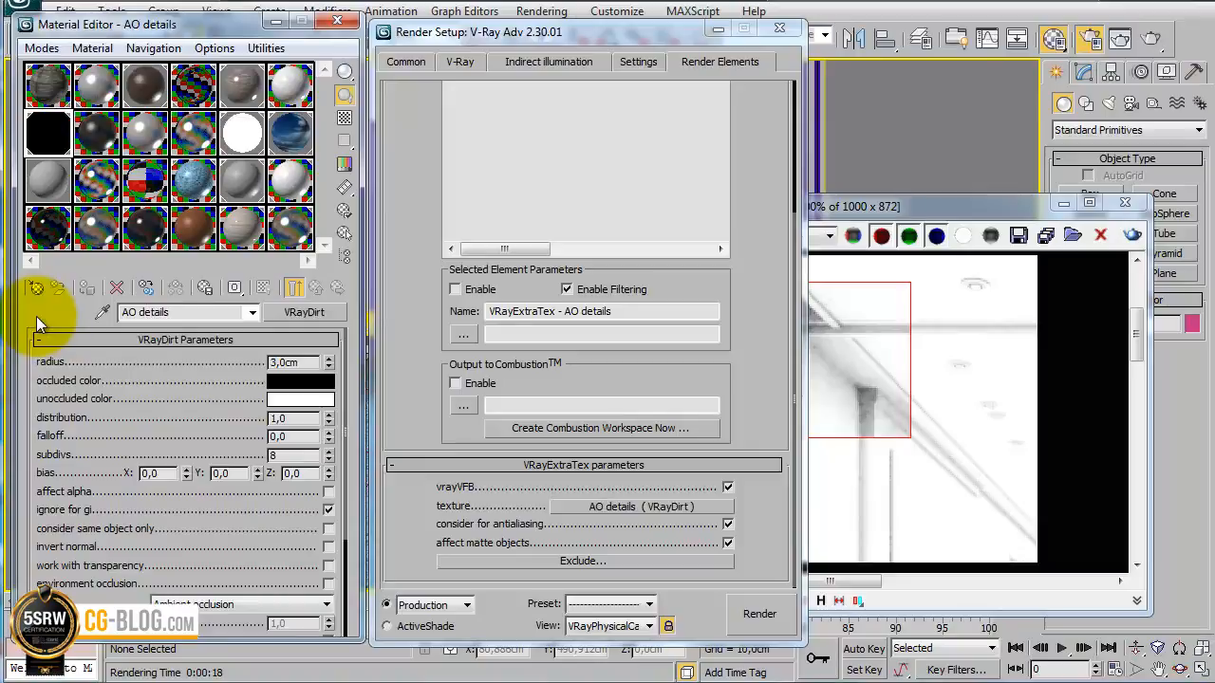
# - Add a second VRayExtraTex render element and name it "VRayExtraTex - AO areas"
pyautogui.moveTo(757, 152); pyautogui.dragTo(718, 374)
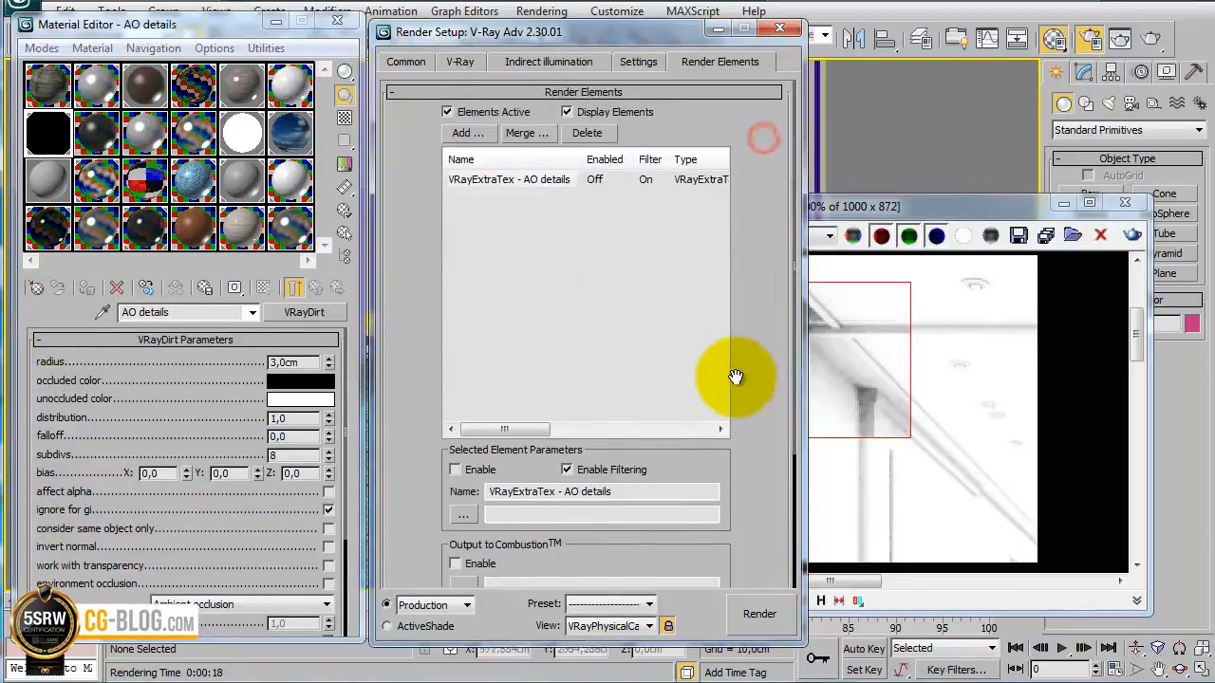
pyautogui.click(467, 133)
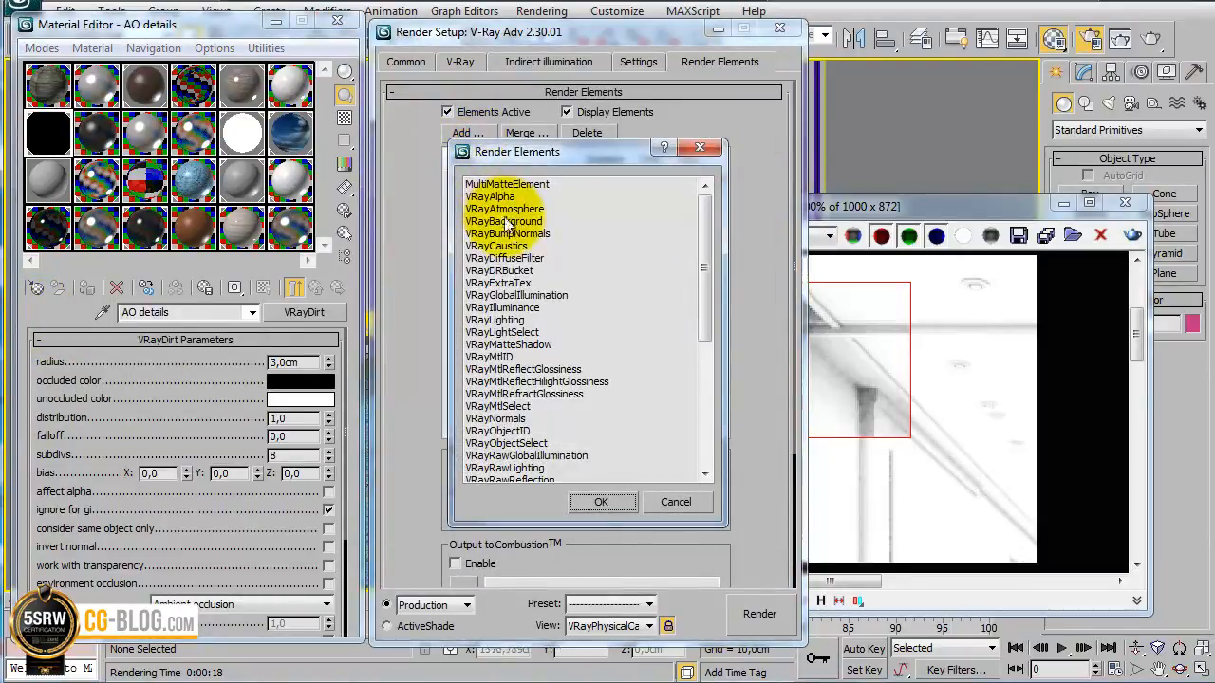
pyautogui.click(511, 283)
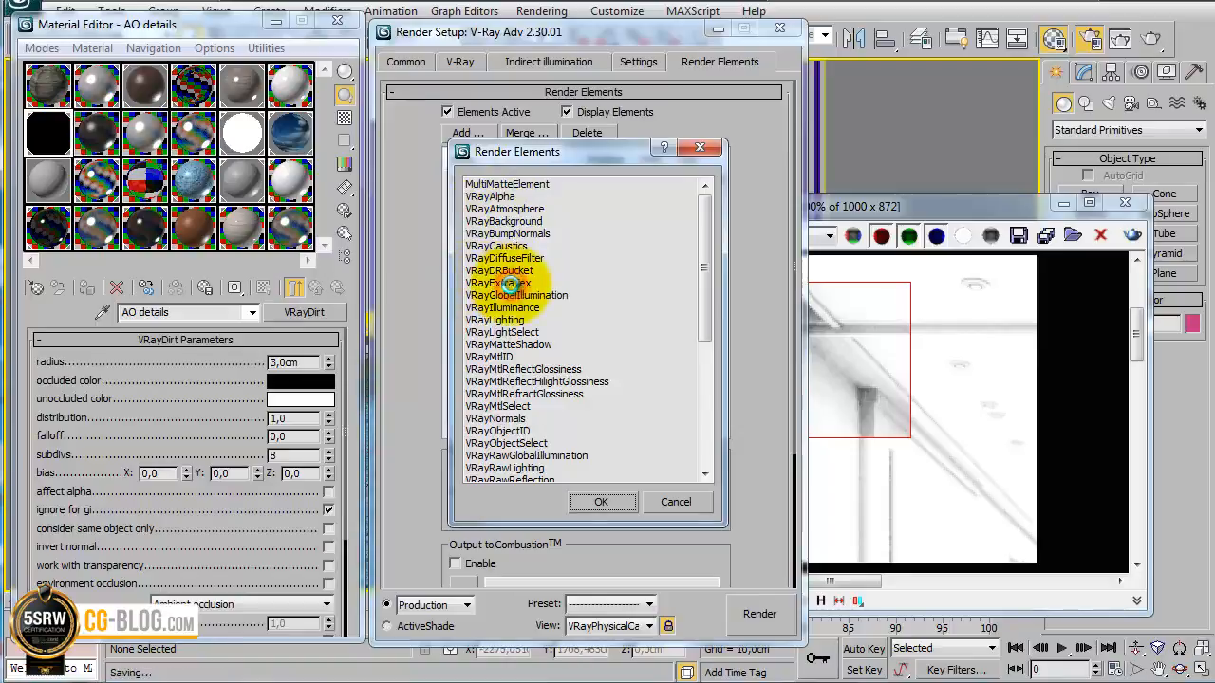
pyautogui.click(511, 284)
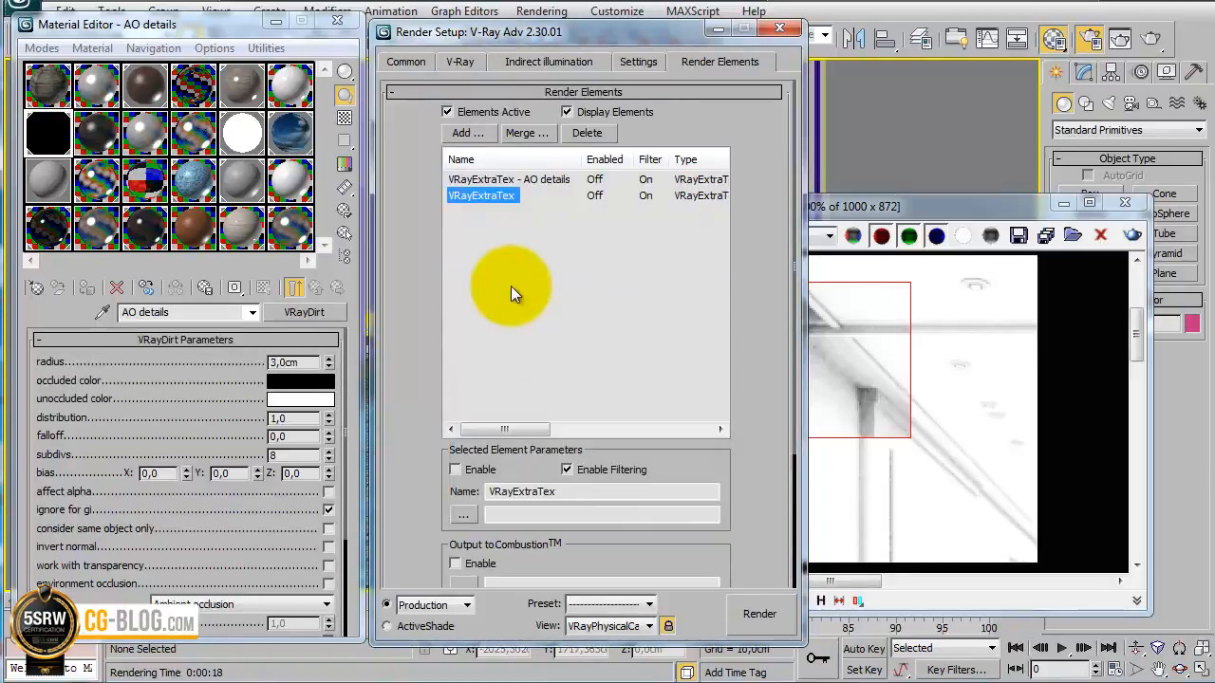
pyautogui.click(603, 492)
pyautogui.write('- AO')
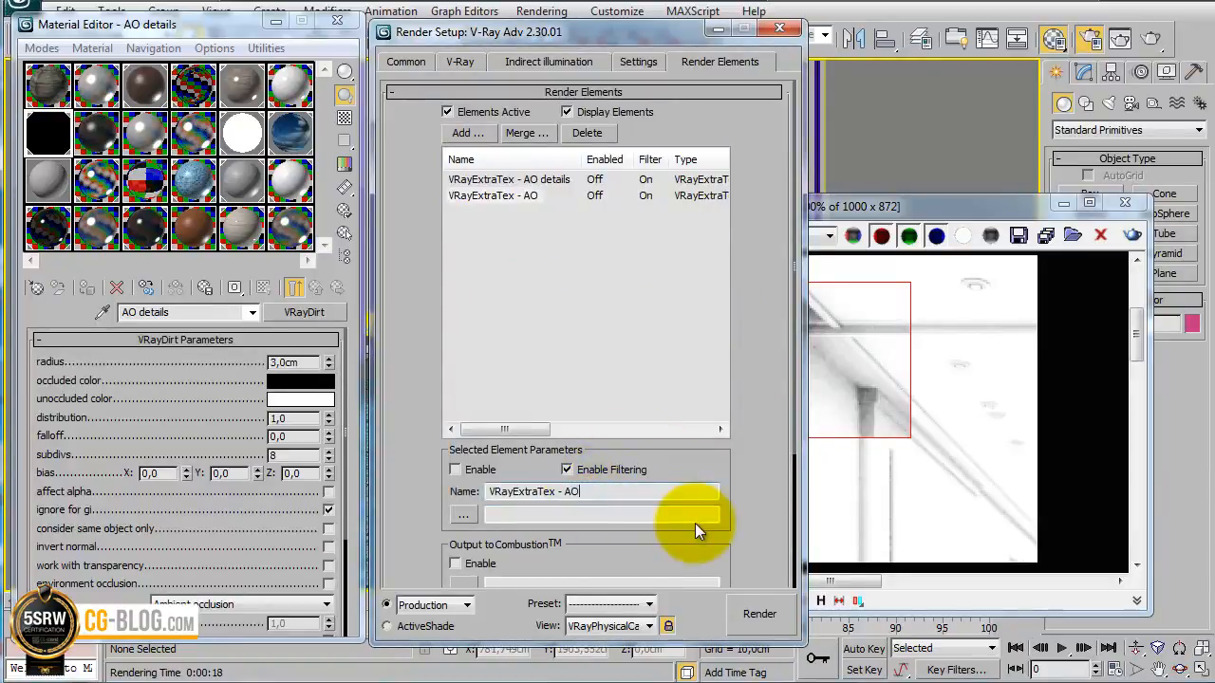
pyautogui.write(' areas')
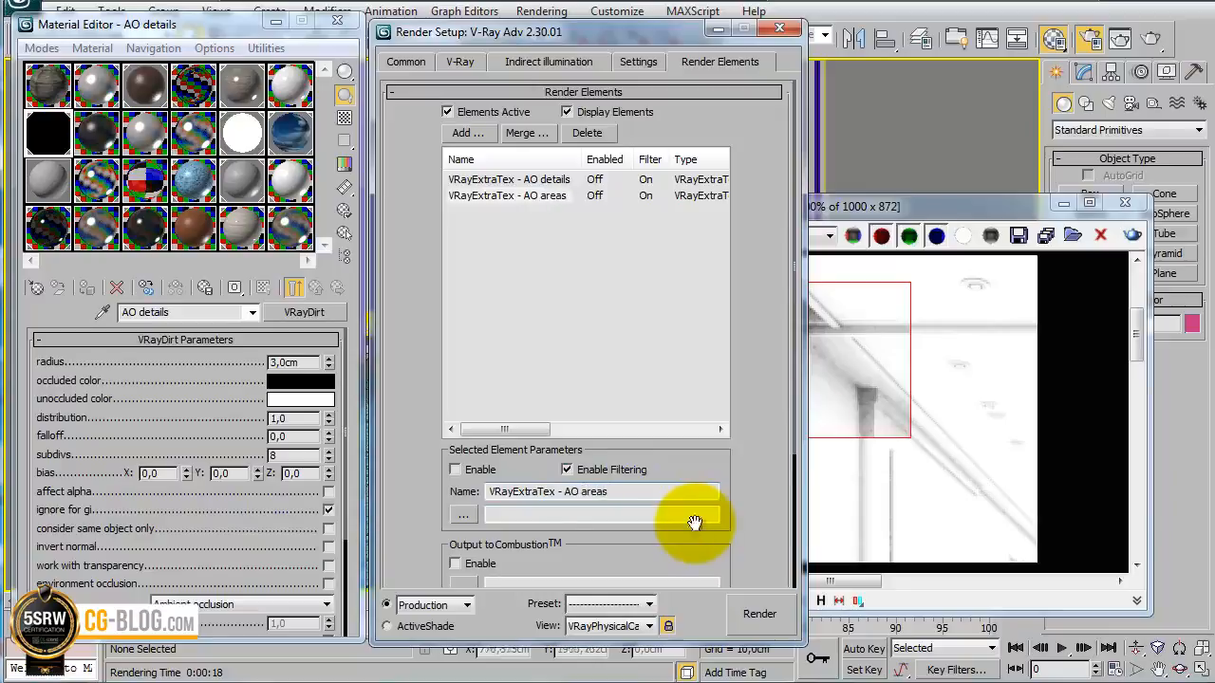
# - Assign a VRayDirt map as the new element's texture and instance it into the material slot below the AO details map
pyautogui.moveTo(763, 419); pyautogui.dragTo(734, 216)
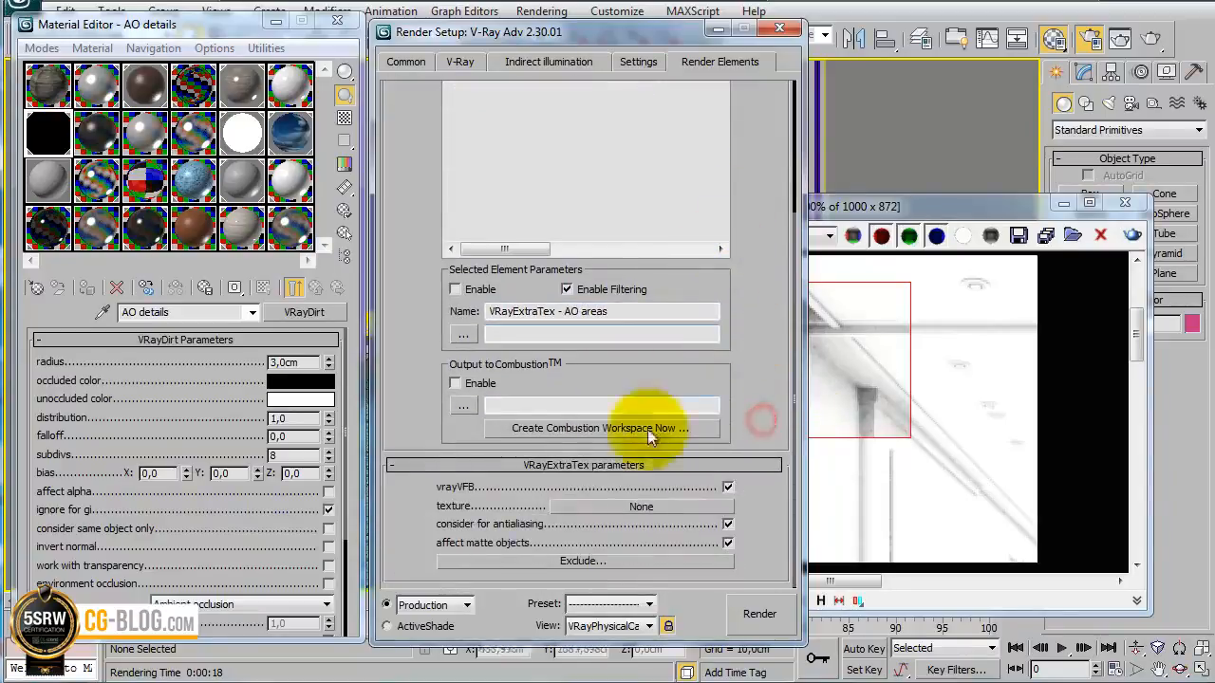
pyautogui.click(628, 508)
pyautogui.doubleClick(671, 236)
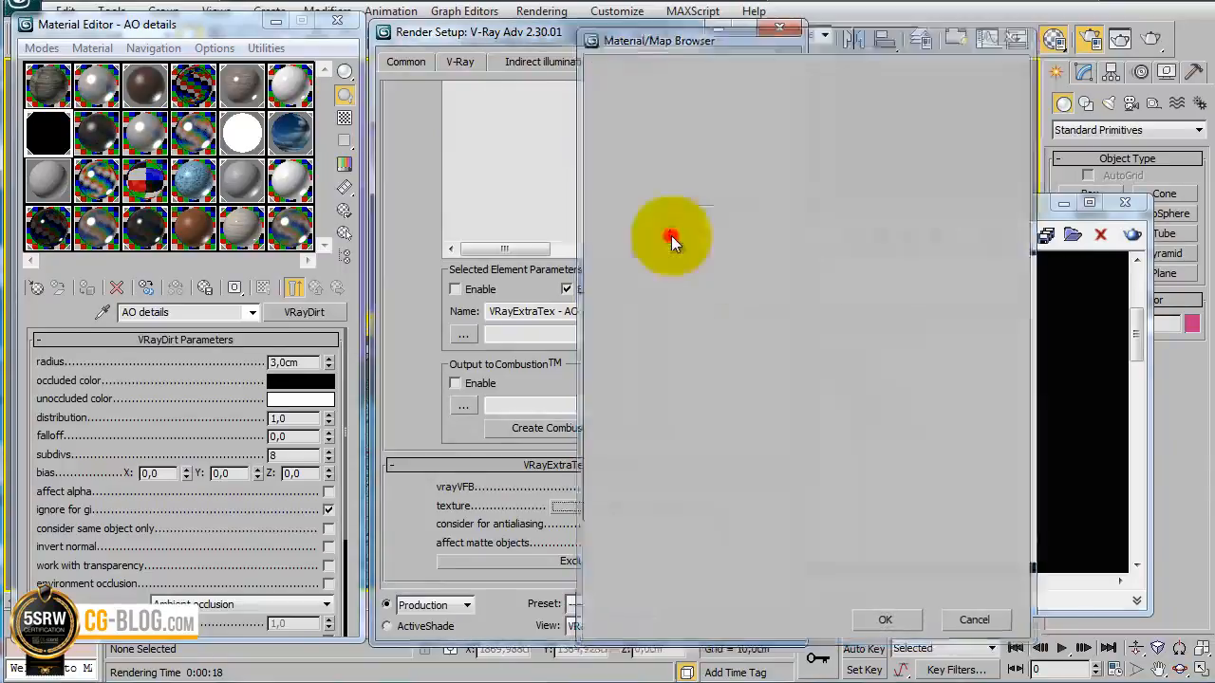
pyautogui.moveTo(668, 508); pyautogui.dragTo(52, 183)
pyautogui.click(148, 388)
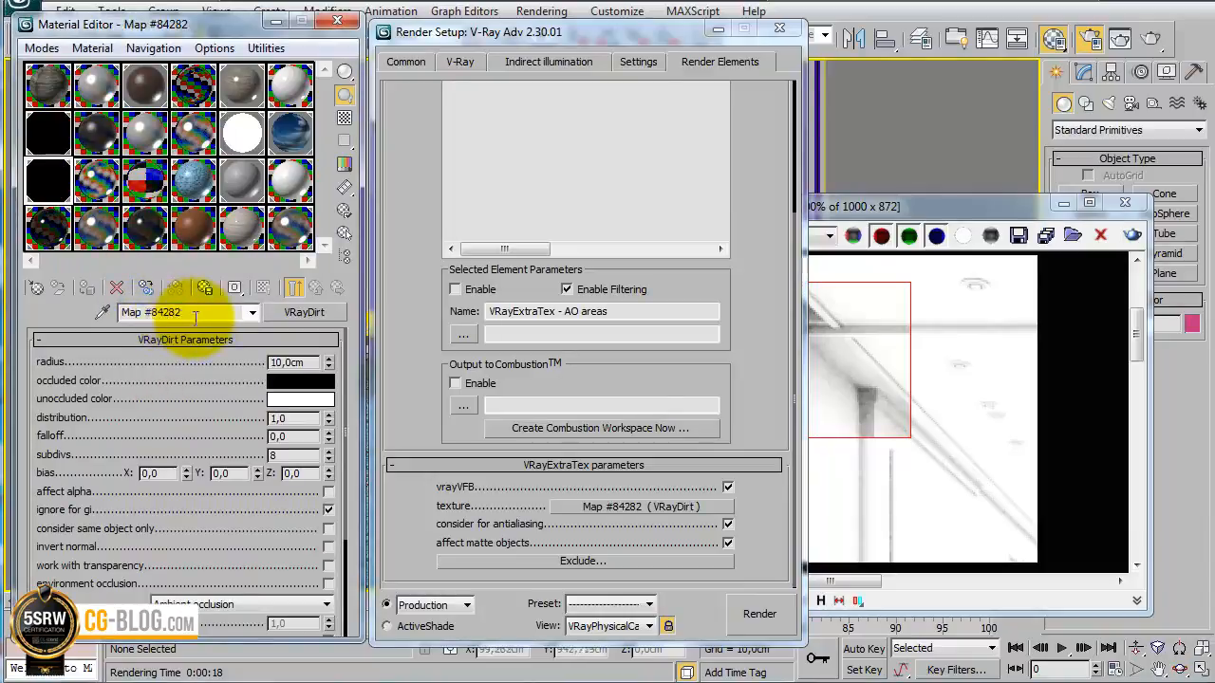
# - Rename the second VRayDirt map "AO areas", checking it against the slot of the AO details map
pyautogui.click(195, 313)
pyautogui.write('AO detai')
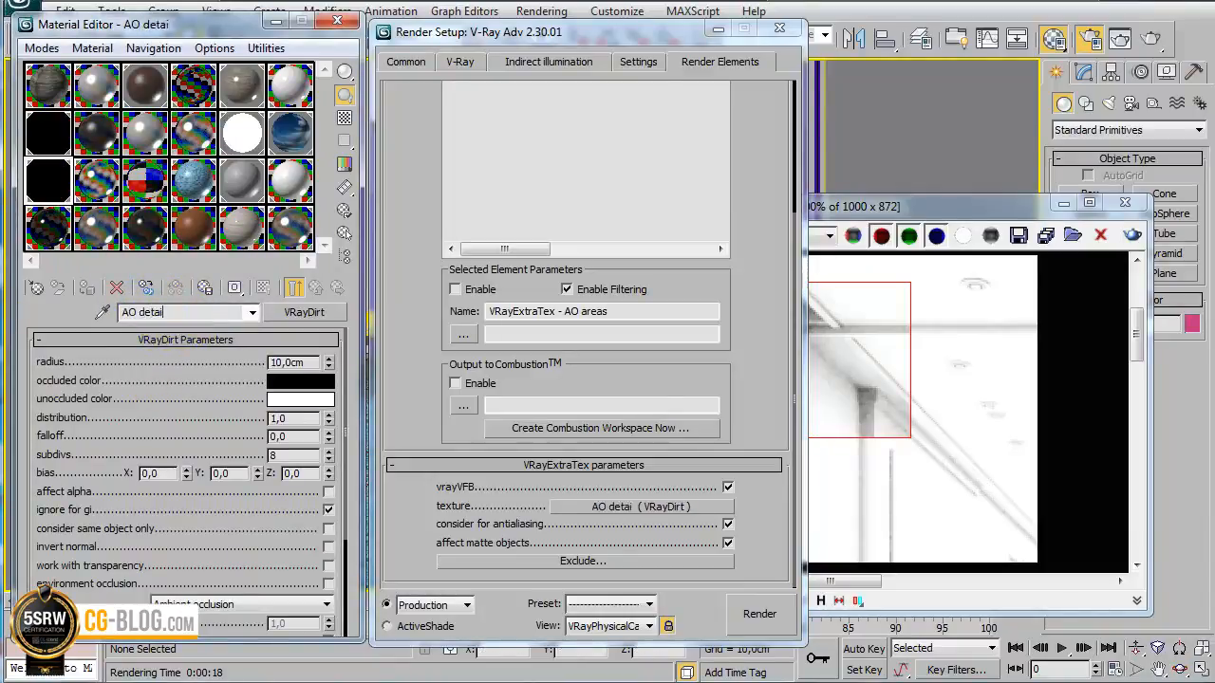
pyautogui.write('ls')
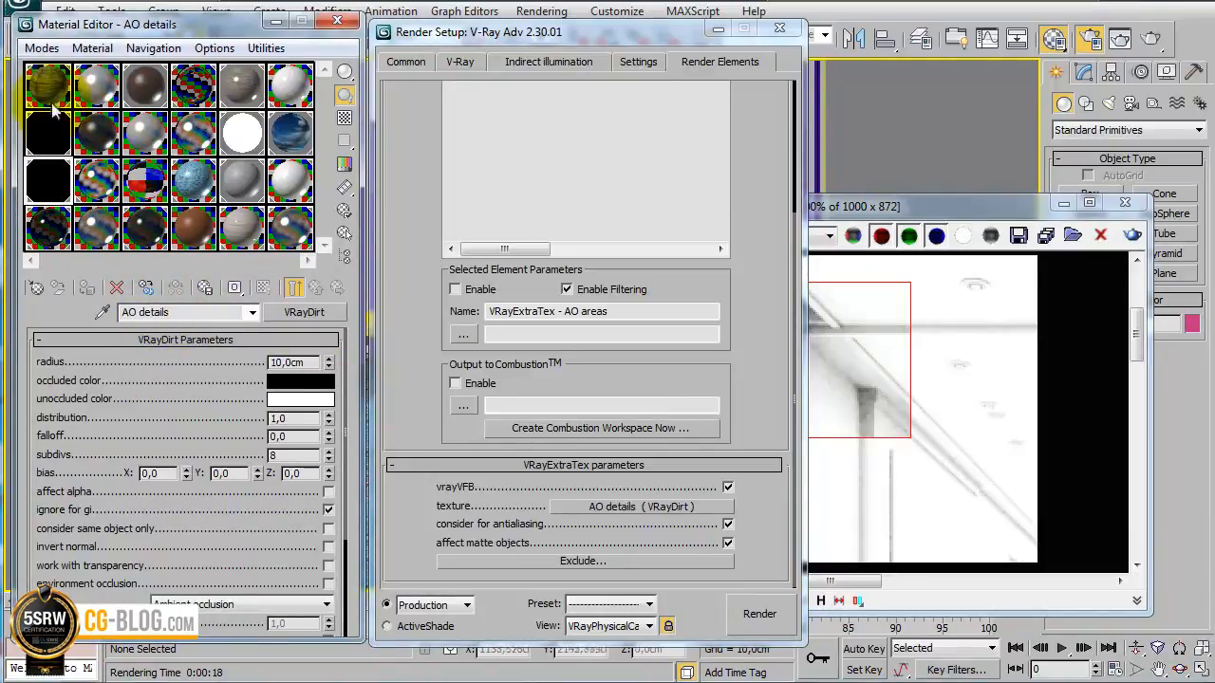
pyautogui.click(60, 136)
pyautogui.click(52, 180)
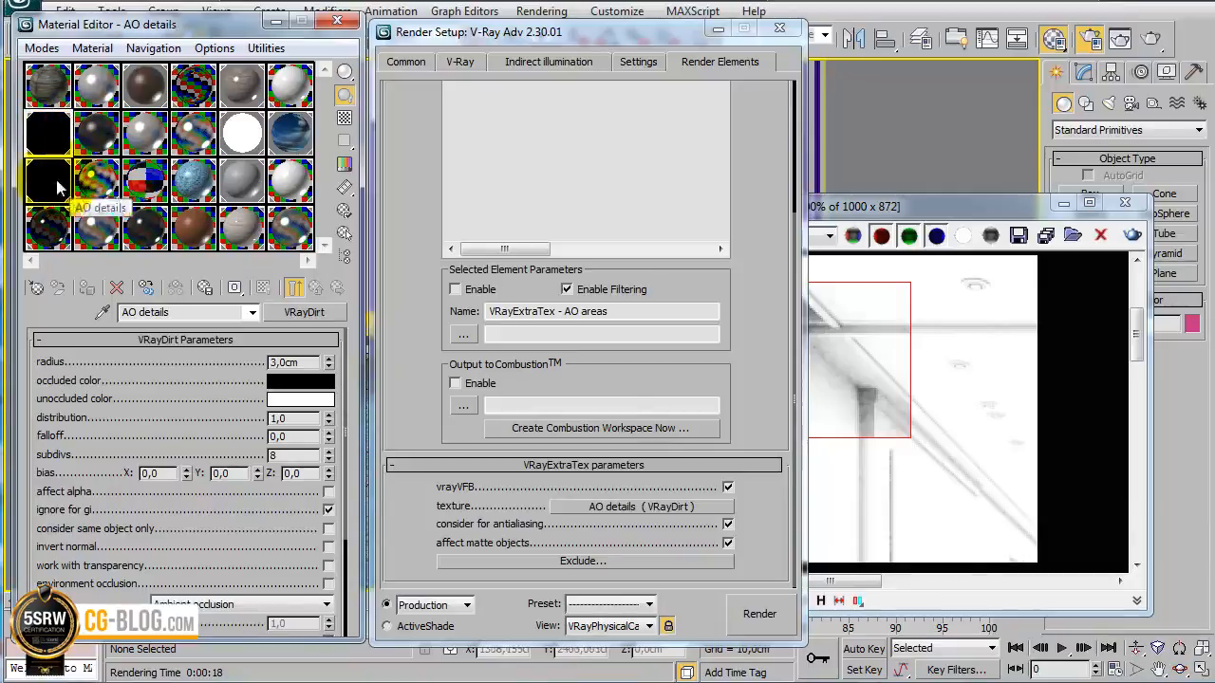
pyautogui.doubleClick(151, 311)
pyautogui.write('areas')
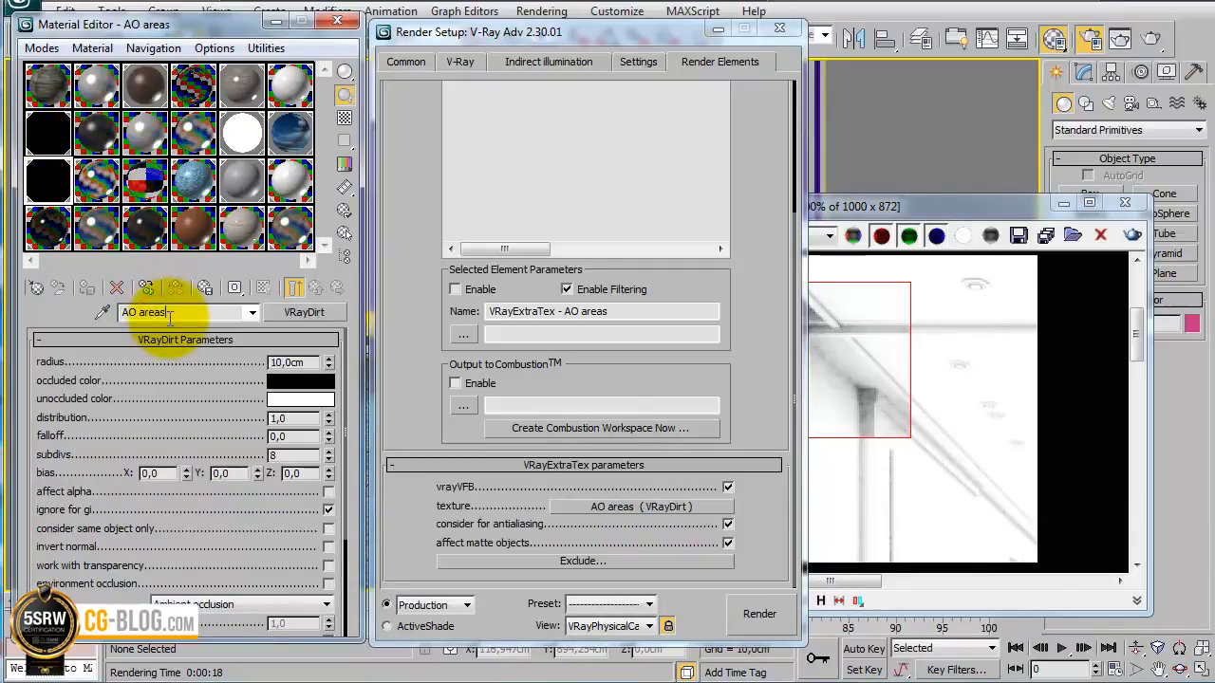
# - Set the AO areas map's radius to 50 cm and compare its settings with the AO details map
pyautogui.doubleClick(301, 362)
pyautogui.write('50')
pyautogui.press('Tab')
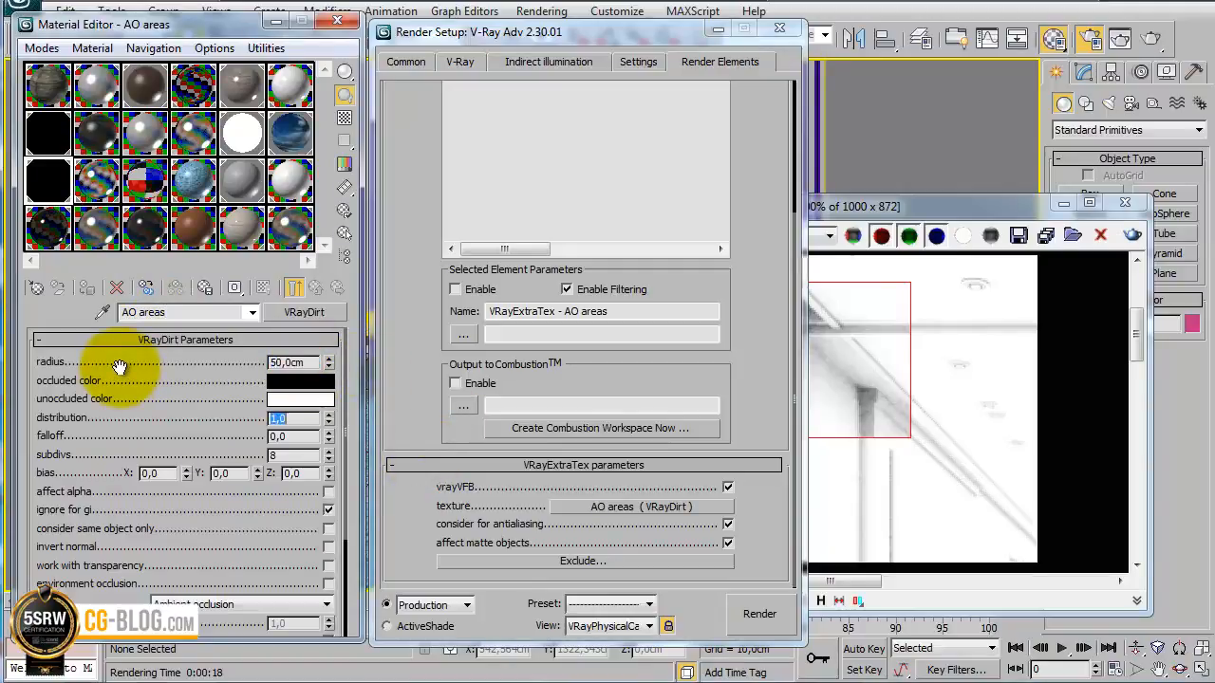
pyautogui.click(38, 131)
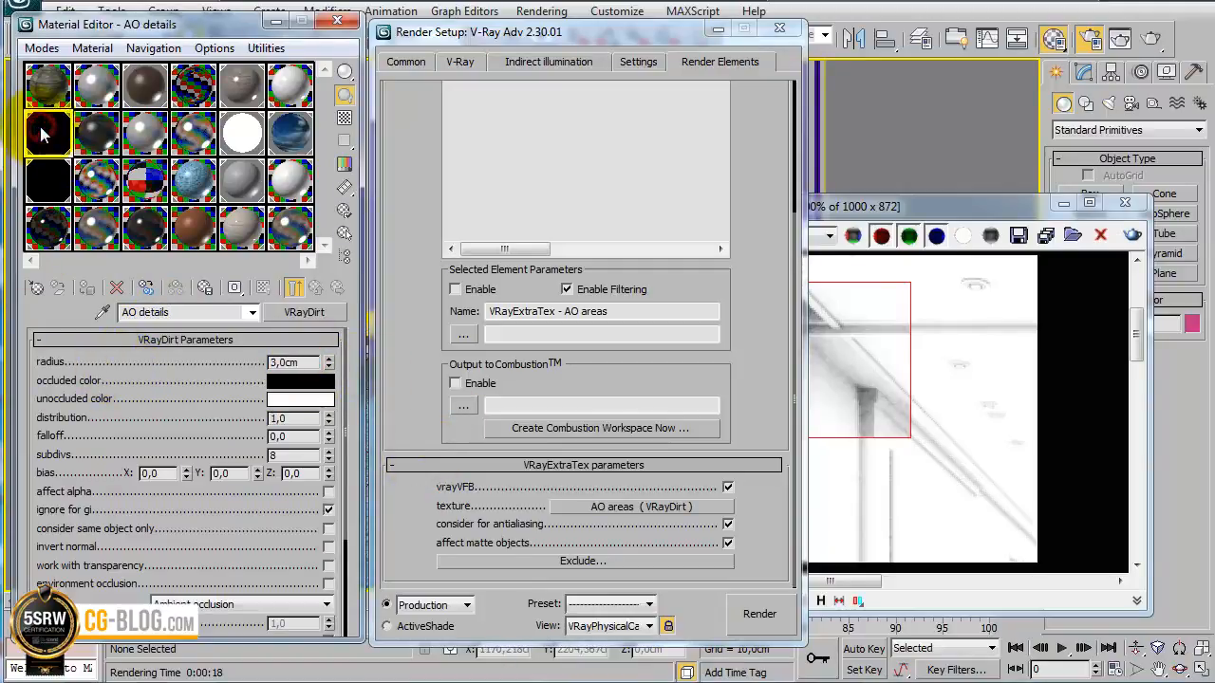
pyautogui.click(47, 181)
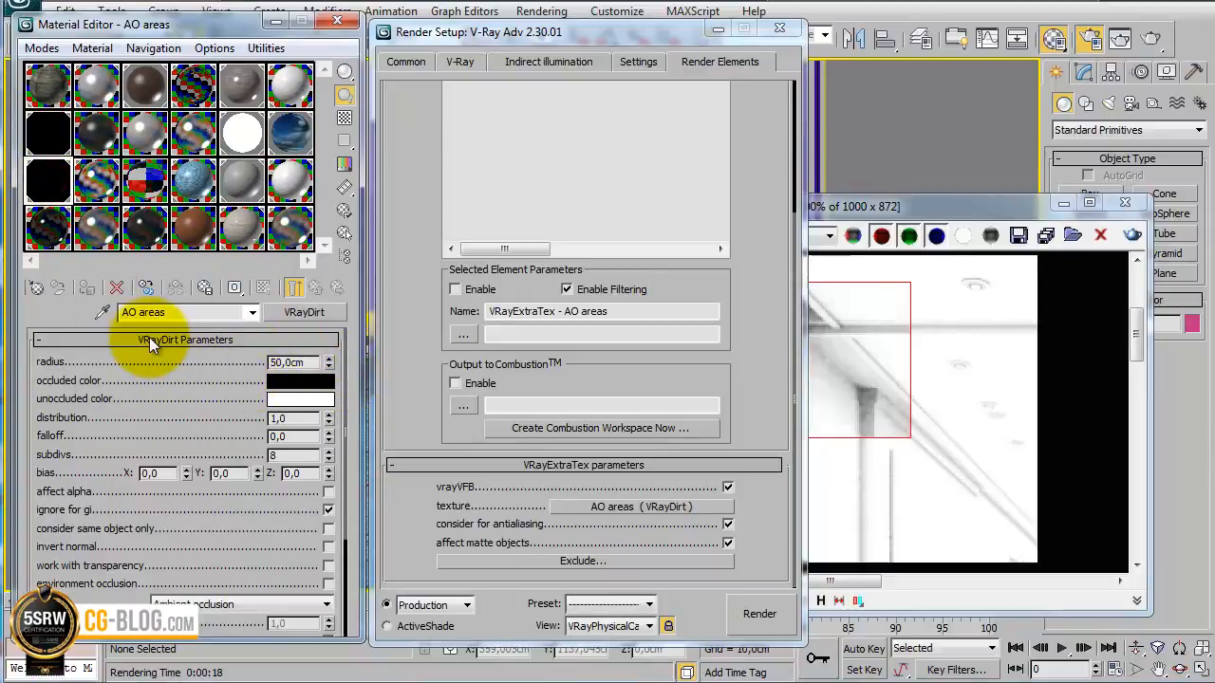
# - Enlarge the render region to cover the whole visible image area in the frame buffer and render it
pyautogui.click(1030, 206)
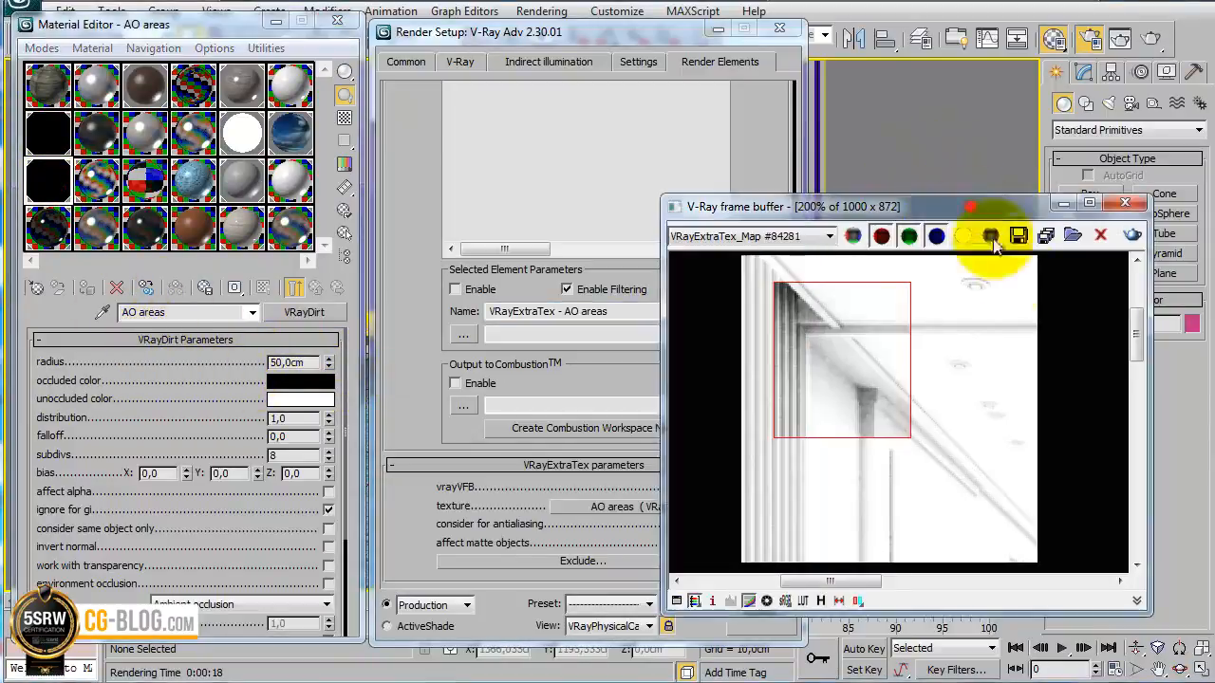
pyautogui.moveTo(1041, 264); pyautogui.dragTo(746, 570)
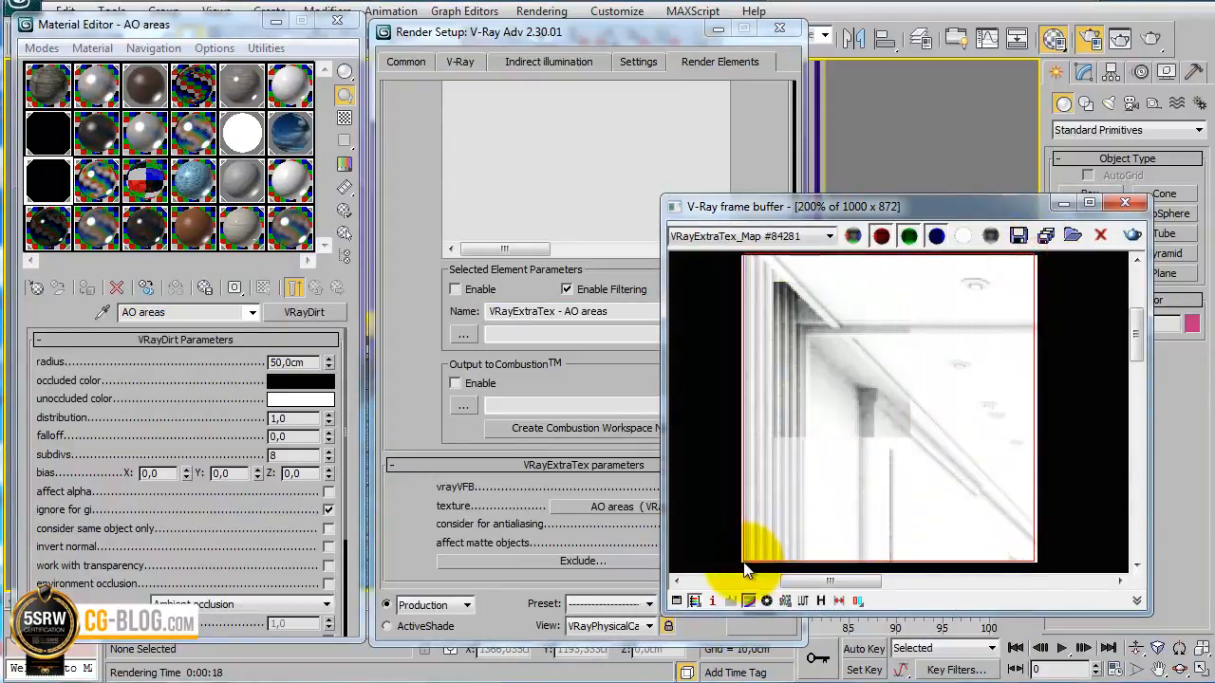
pyautogui.click(1131, 234)
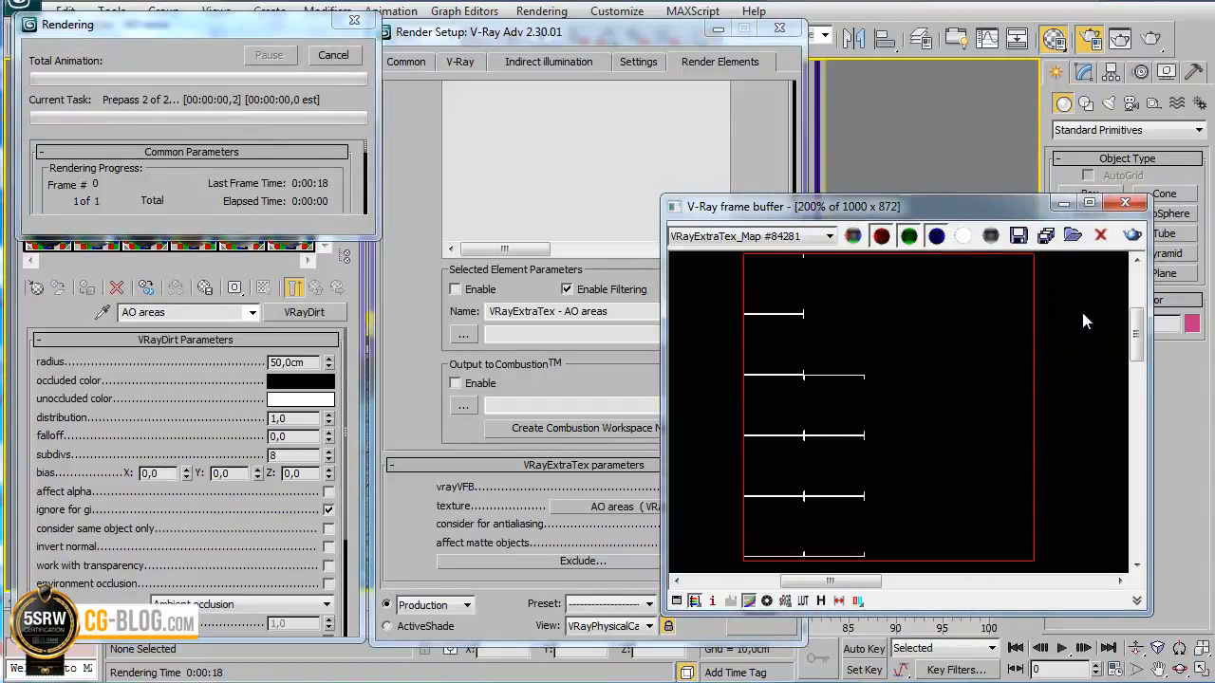
pyautogui.click(834, 396)
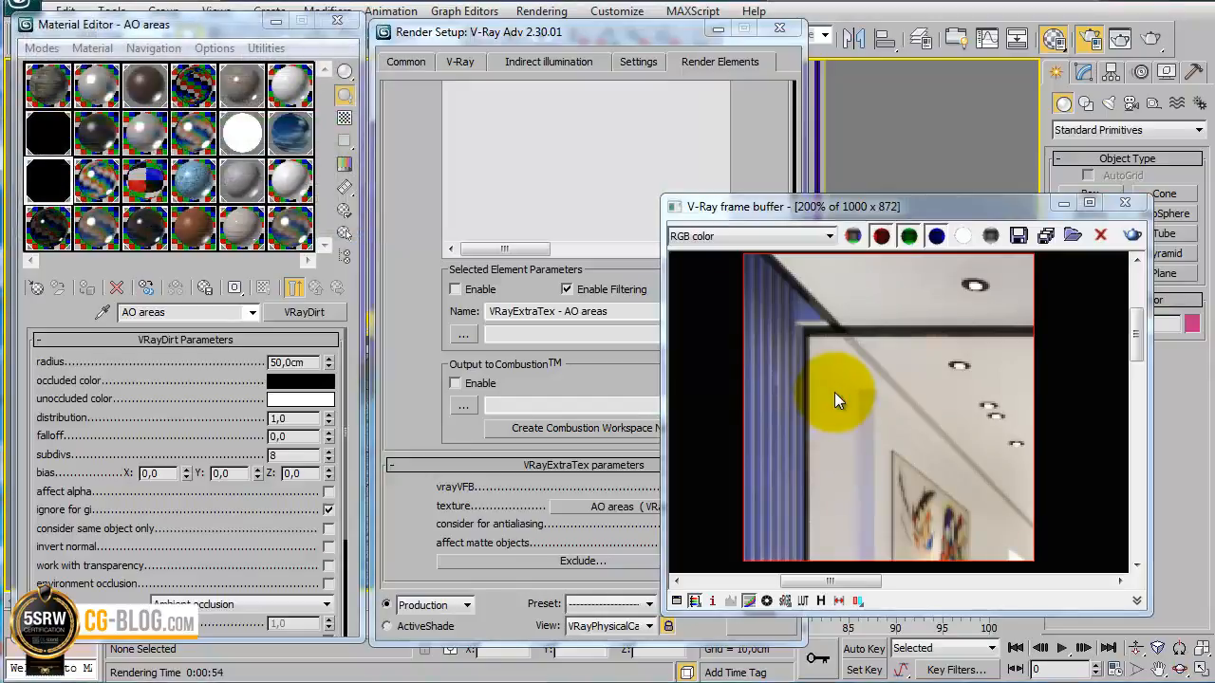
# - Compare the VRayExtraTex_Map #84281 and VRayExtraTex_AO areas channels of the render, then close the frame buffer
pyautogui.click(761, 240)
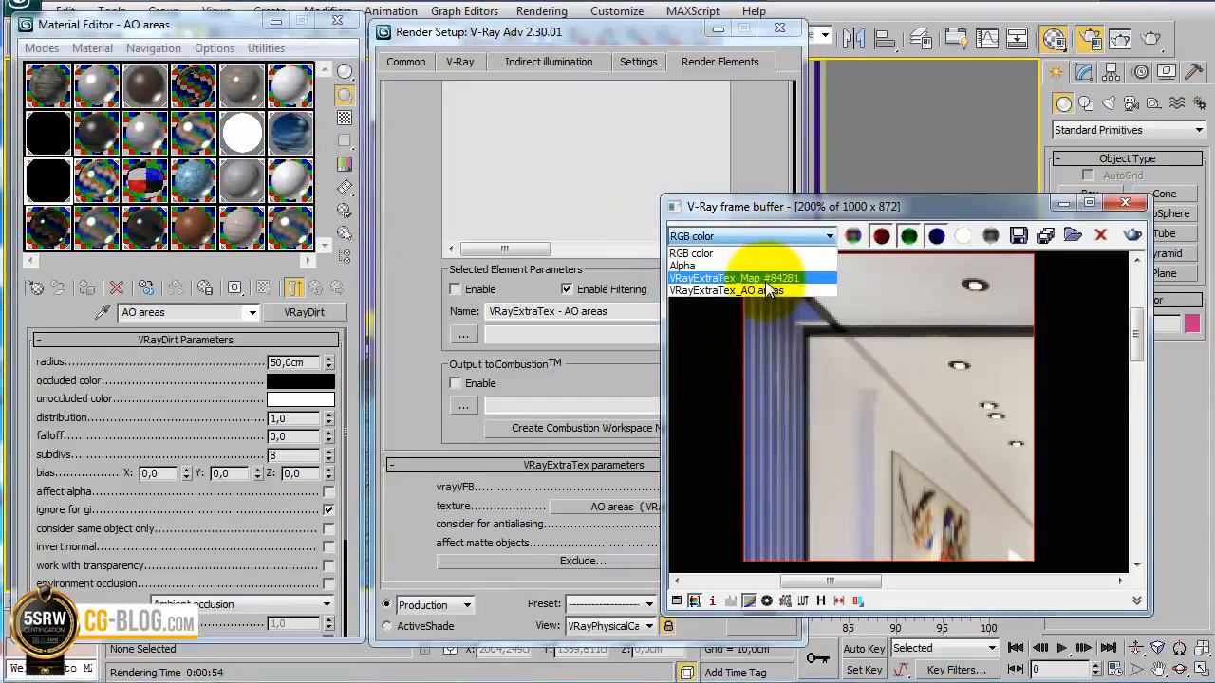
pyautogui.click(765, 279)
pyautogui.click(765, 236)
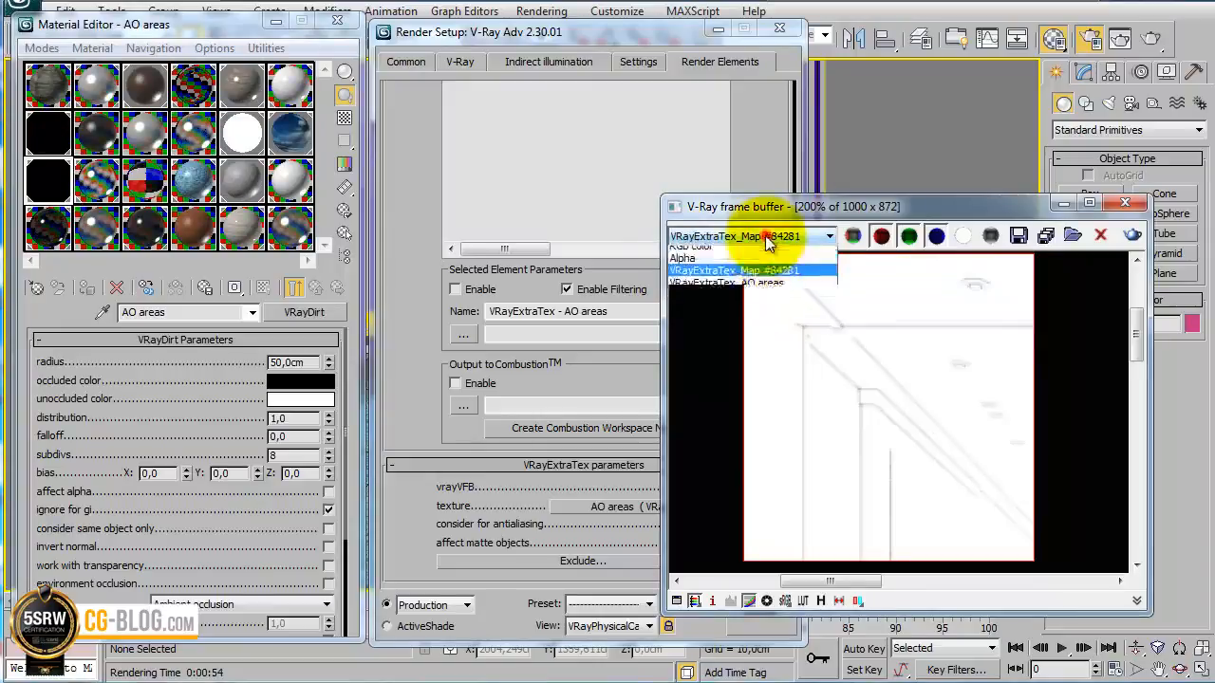
pyautogui.click(766, 290)
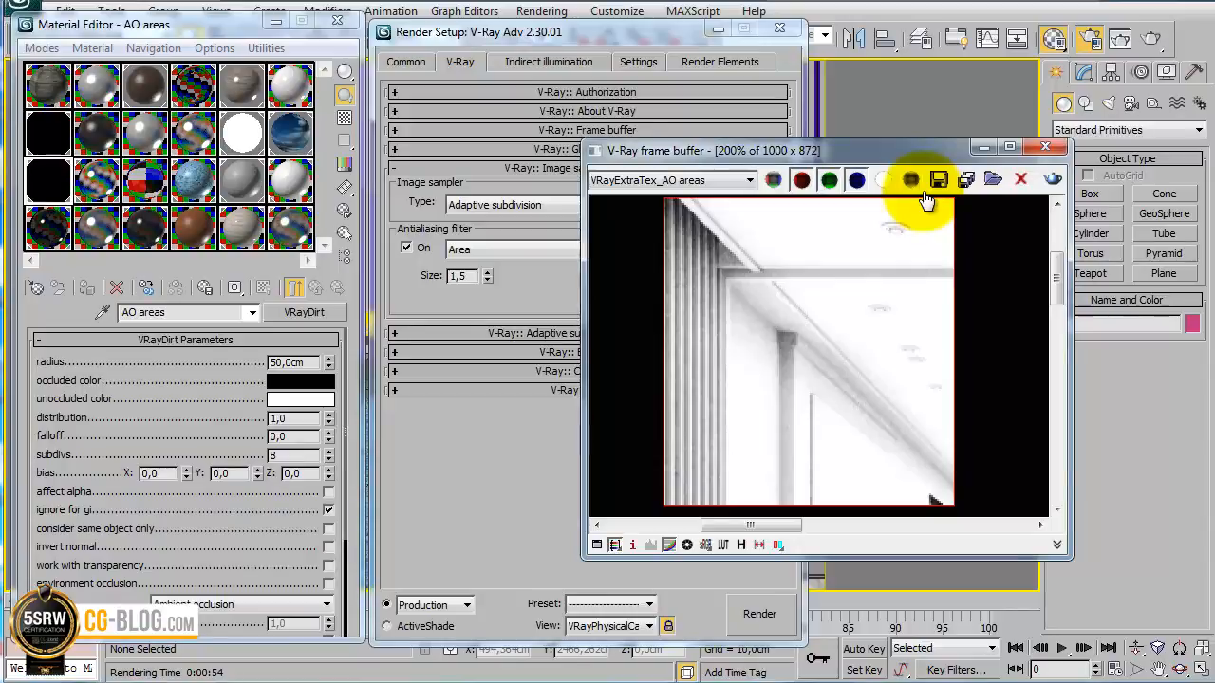
pyautogui.click(1048, 149)
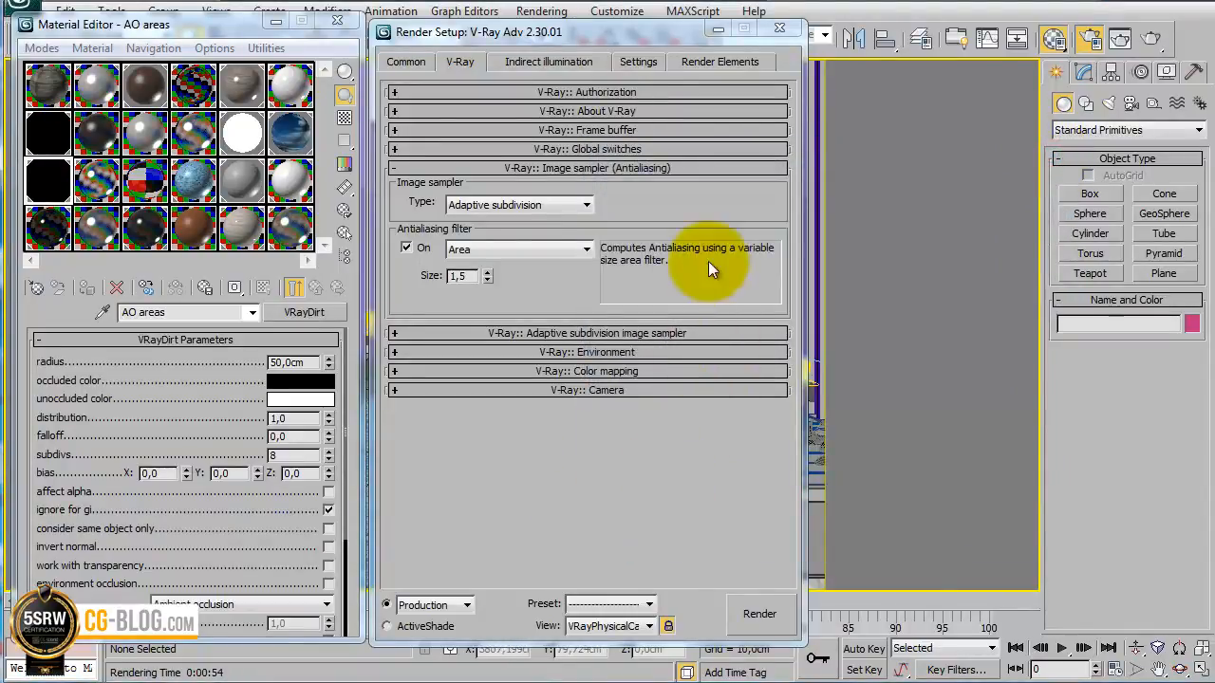
# - Set the irradiance map preset to High and collapse its settings
pyautogui.click(547, 63)
pyautogui.scroll(-2, 475, 269)
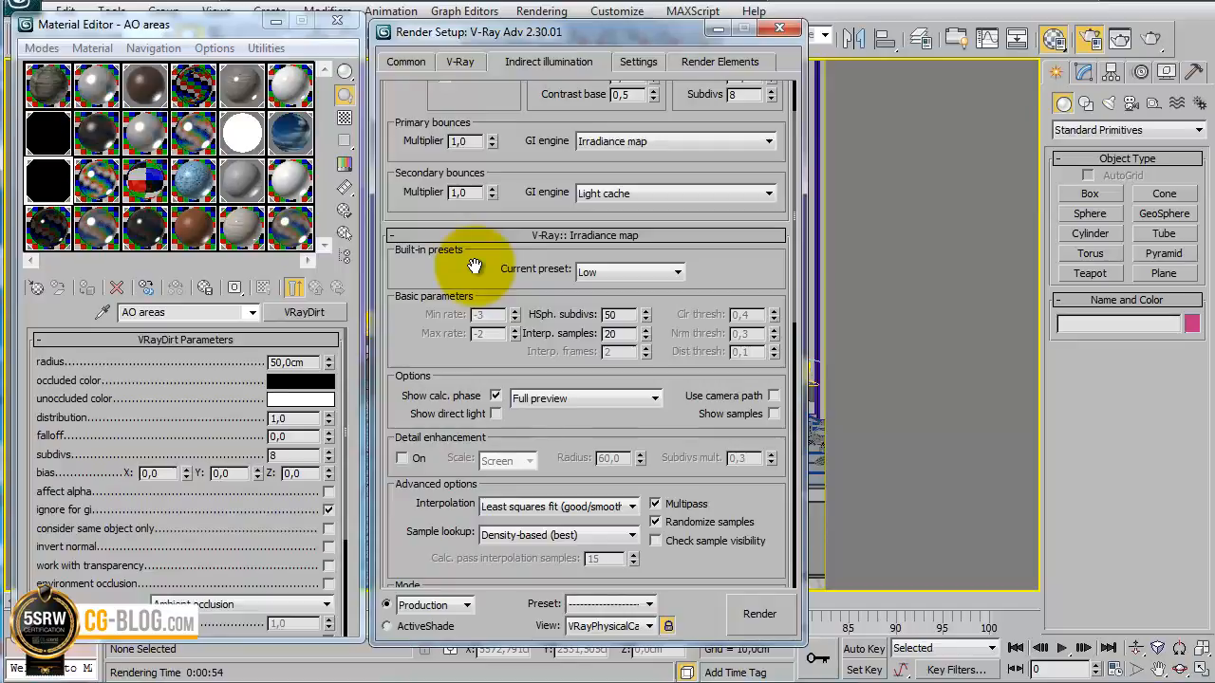
pyautogui.click(603, 277)
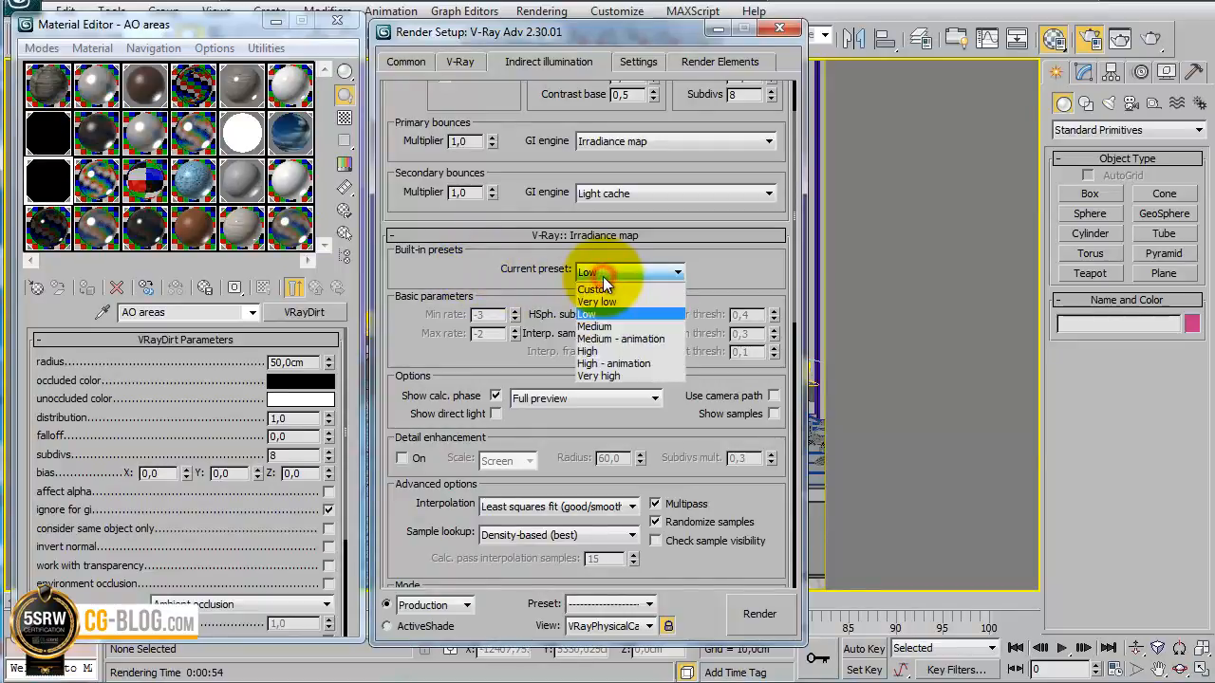
pyautogui.click(596, 355)
pyautogui.click(670, 236)
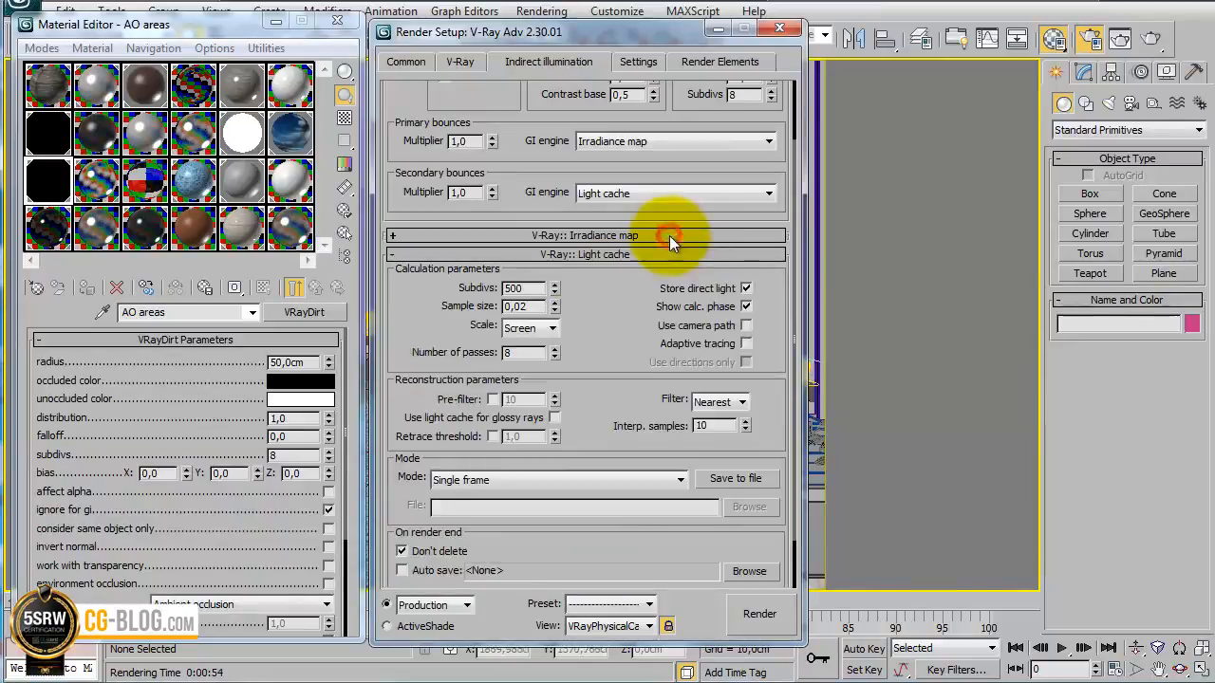
# - Set the light cache subdivisions to 2000 and enable its retrace threshold
pyautogui.doubleClick(525, 288)
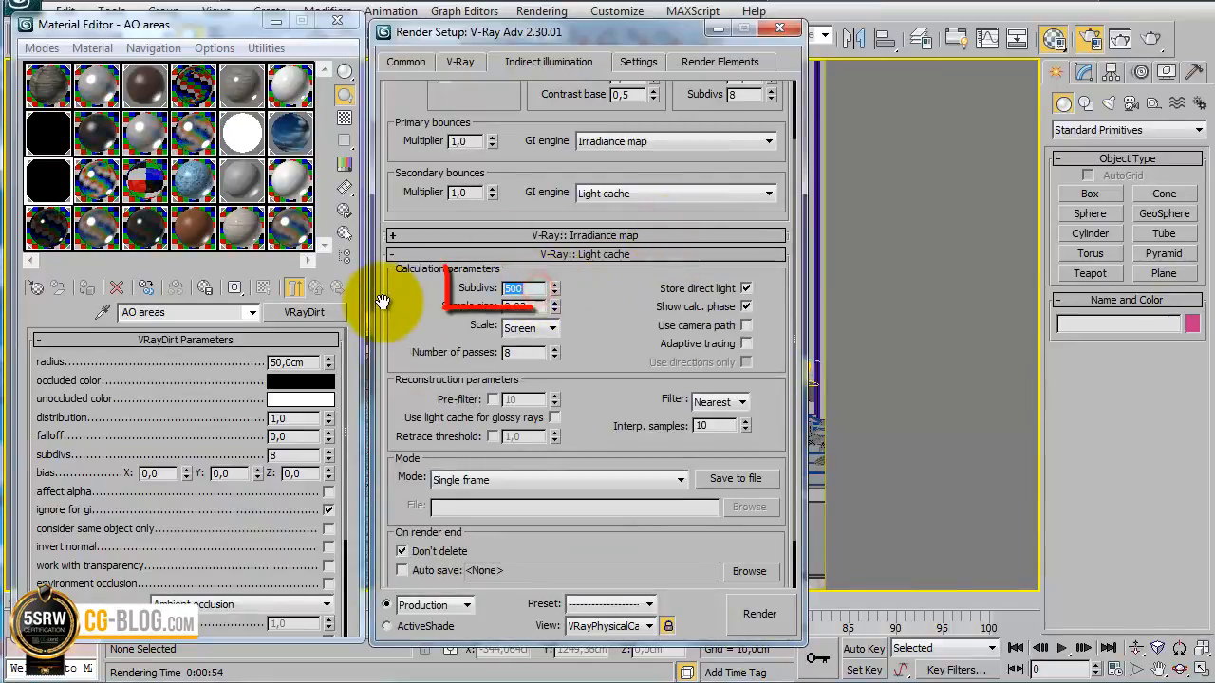
pyautogui.write('2000')
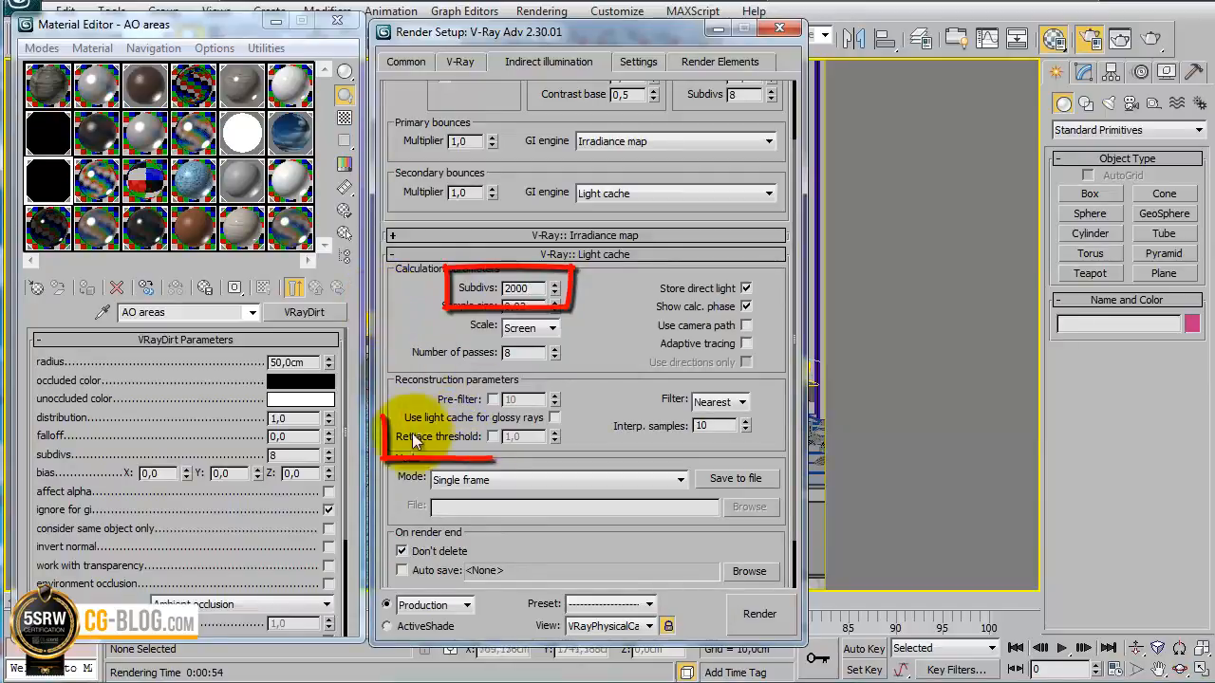
pyautogui.click(493, 437)
# - Switch the image sampler type to Adaptive DMC and set its maximum subdivisions to 40
pyautogui.click(459, 63)
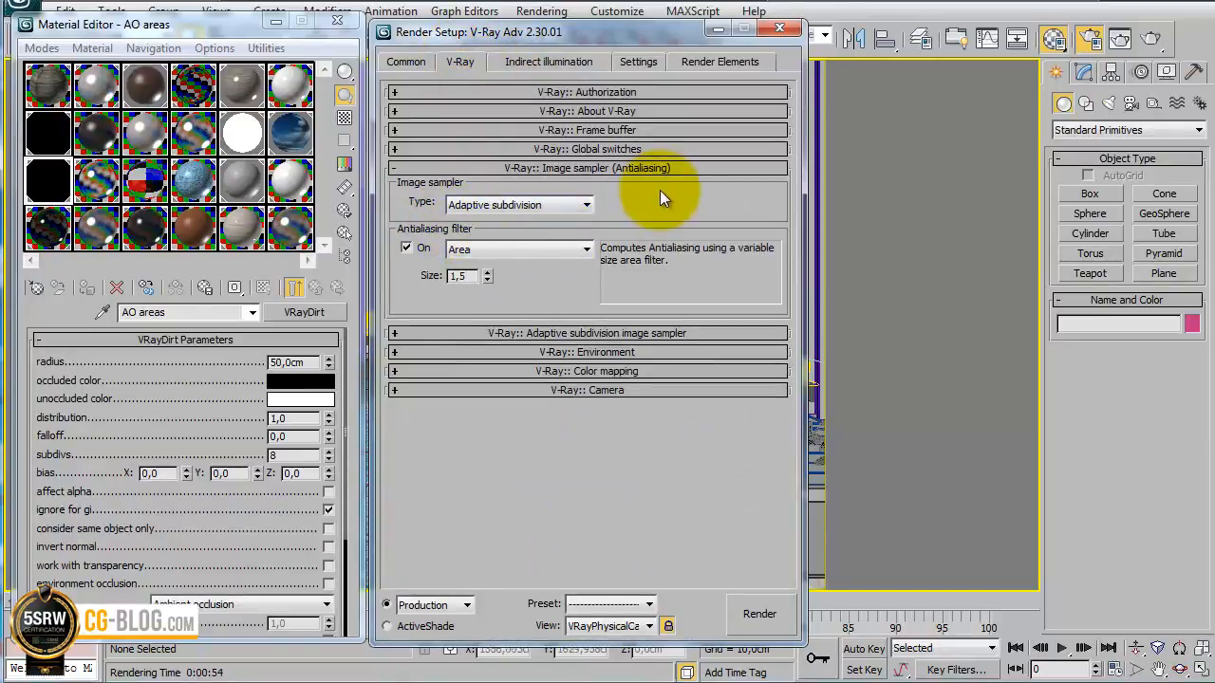
pyautogui.click(519, 207)
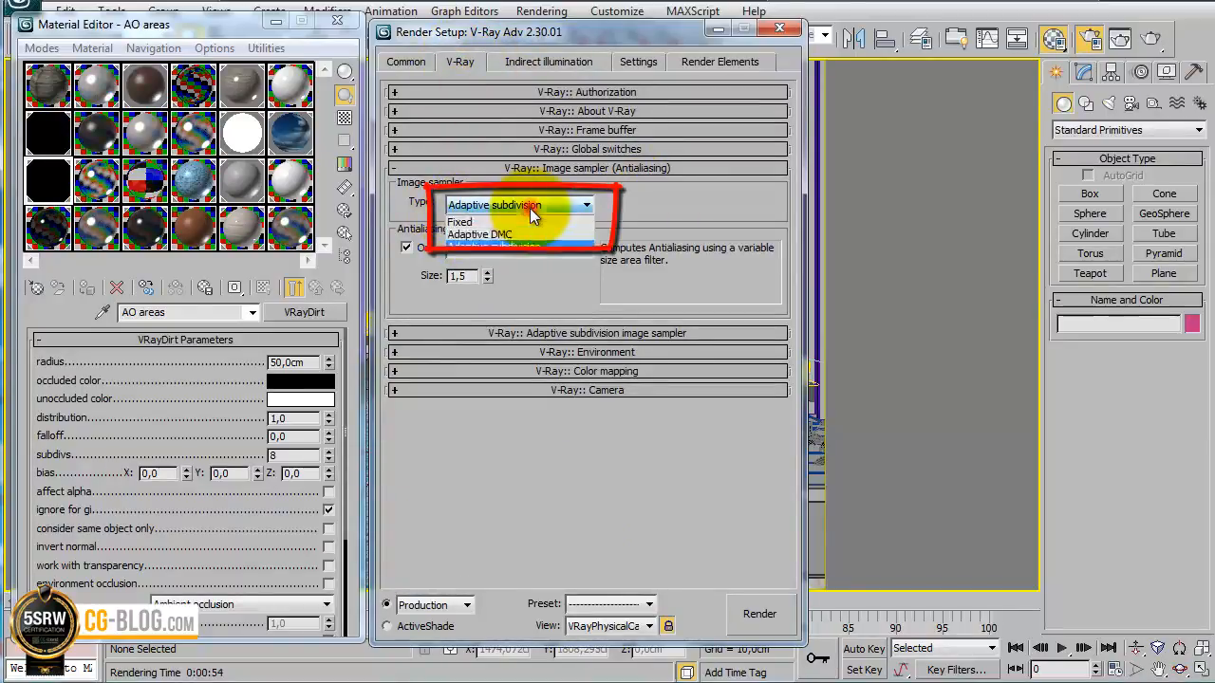
pyautogui.click(496, 237)
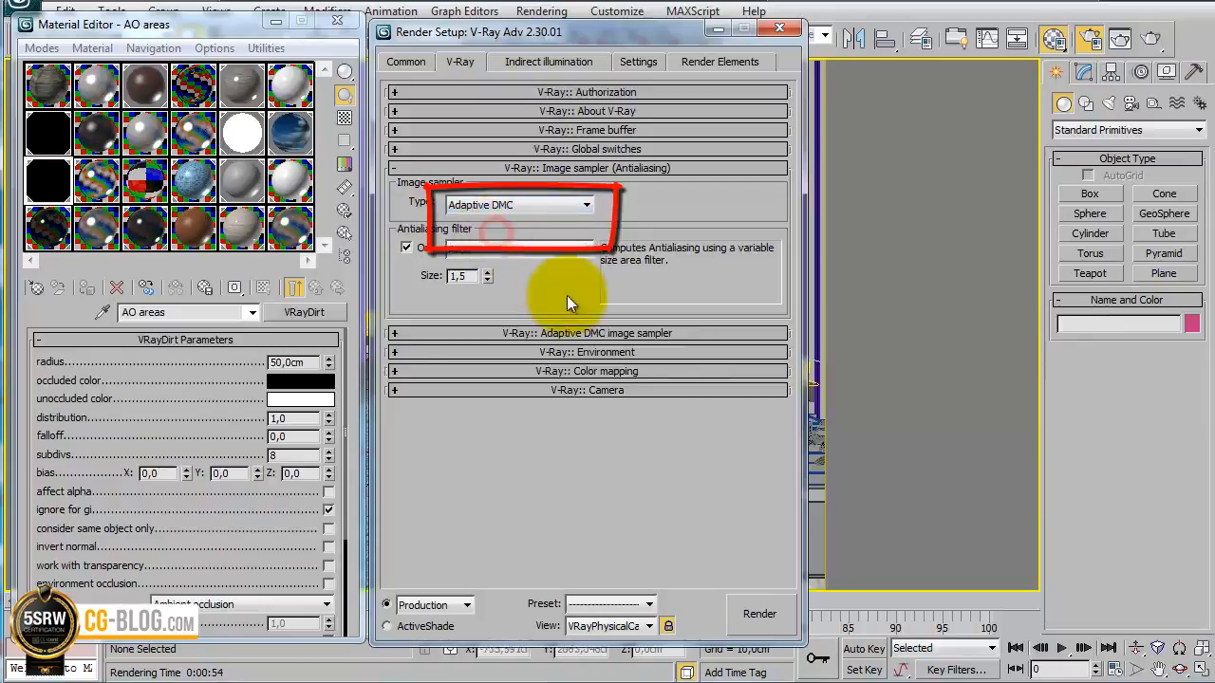
pyautogui.click(564, 331)
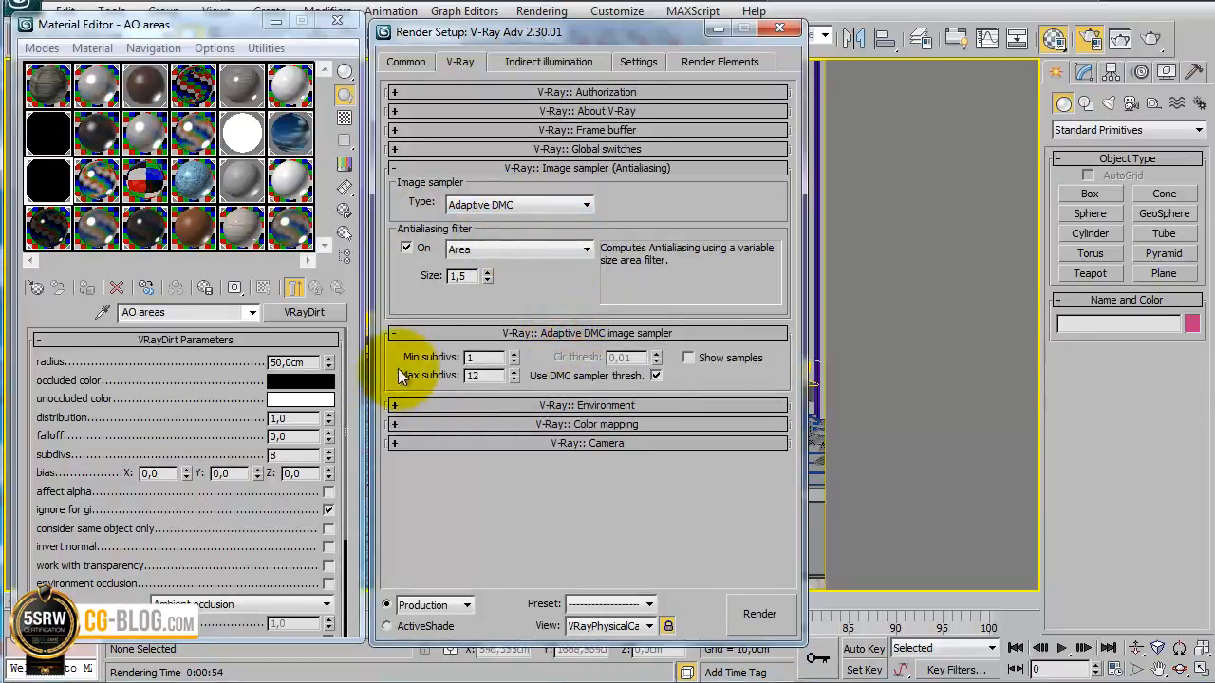
pyautogui.doubleClick(481, 377)
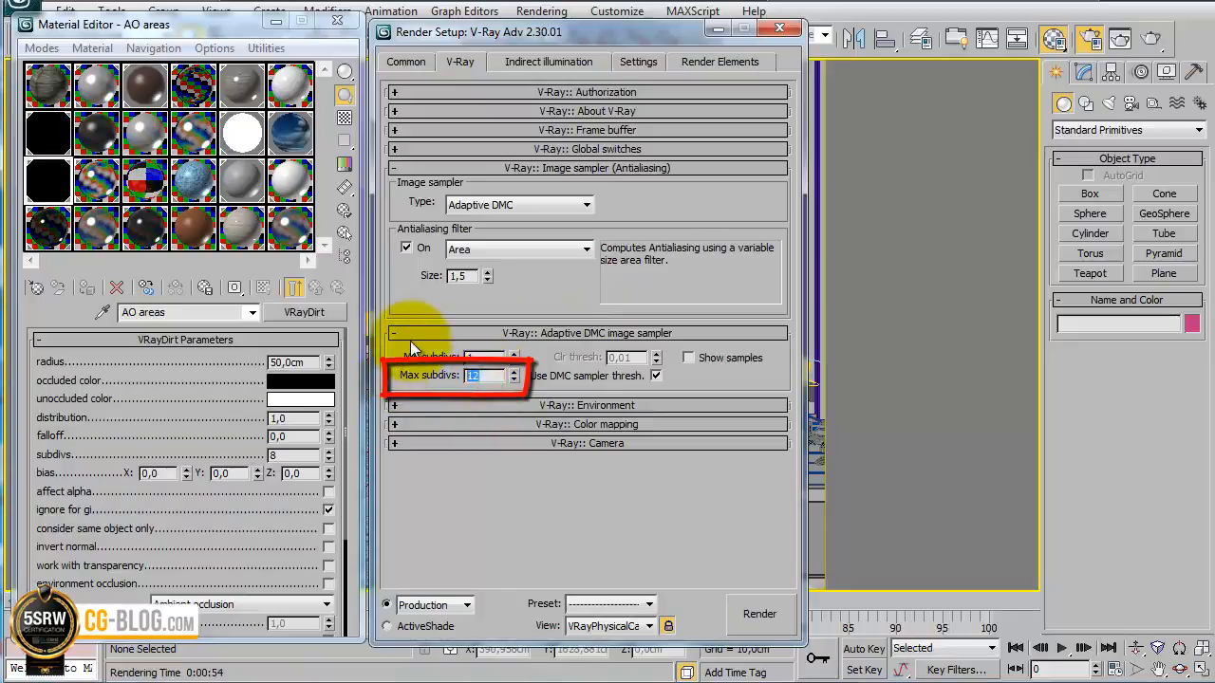
pyautogui.write('40')
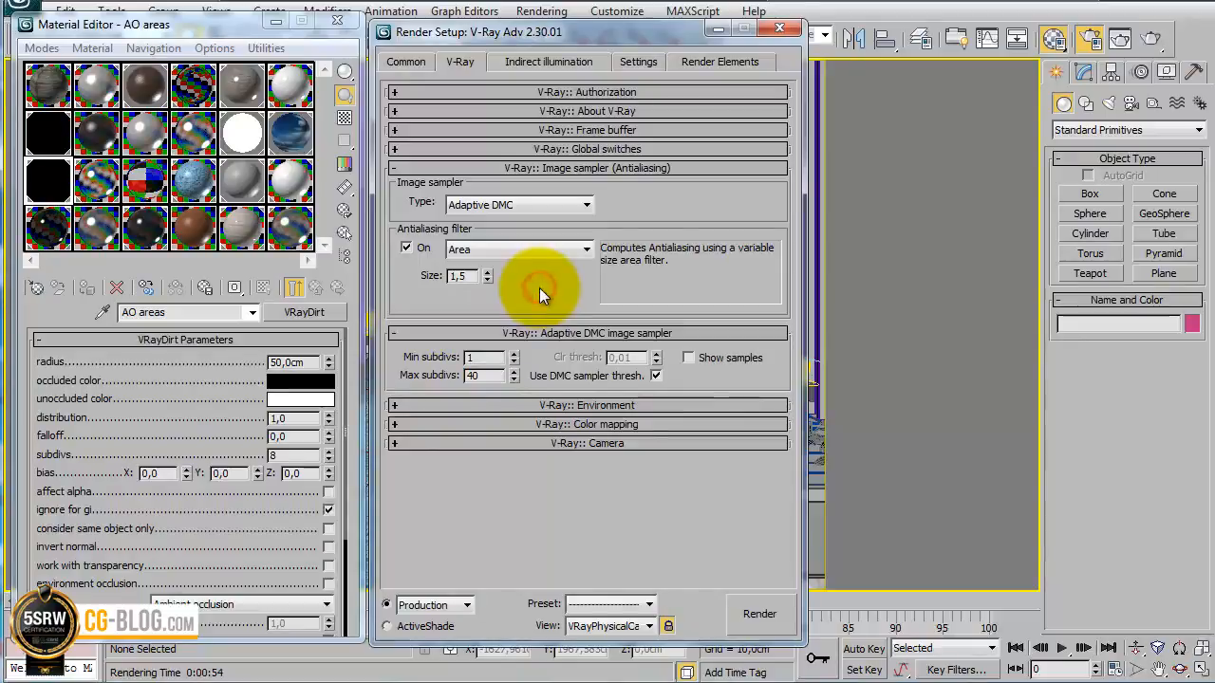
# - Open the DMC sampler's noise threshold value for editing
pyautogui.click(638, 62)
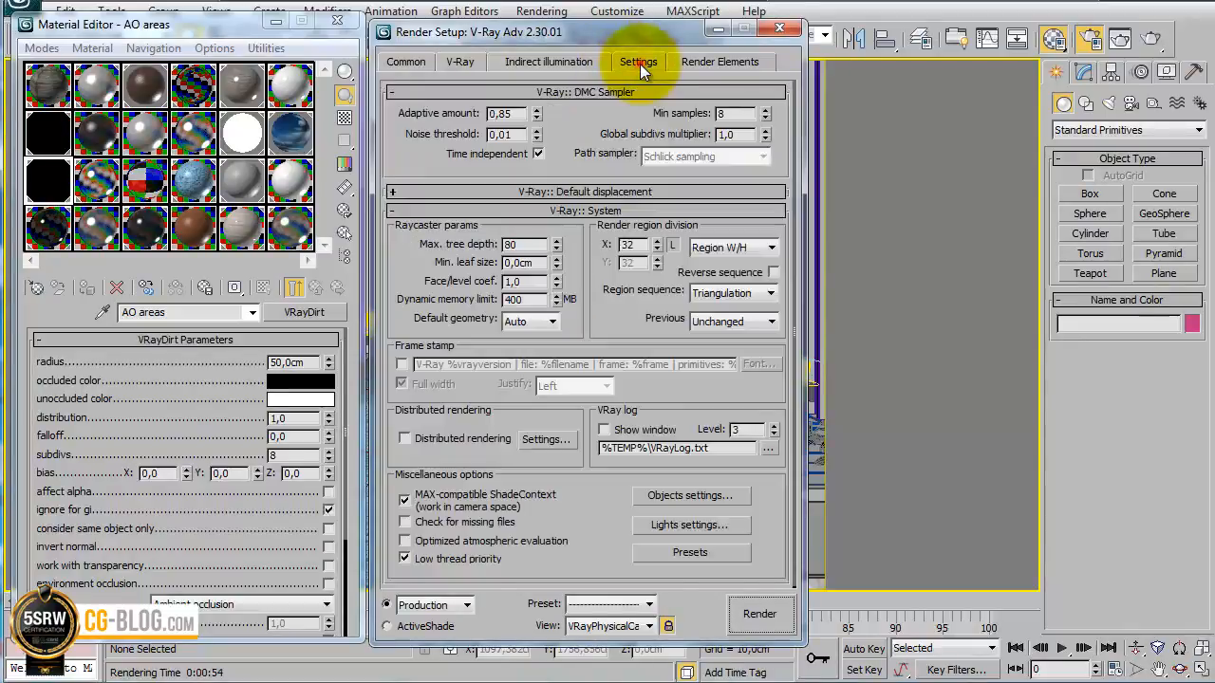
pyautogui.moveTo(518, 135); pyautogui.dragTo(402, 136)
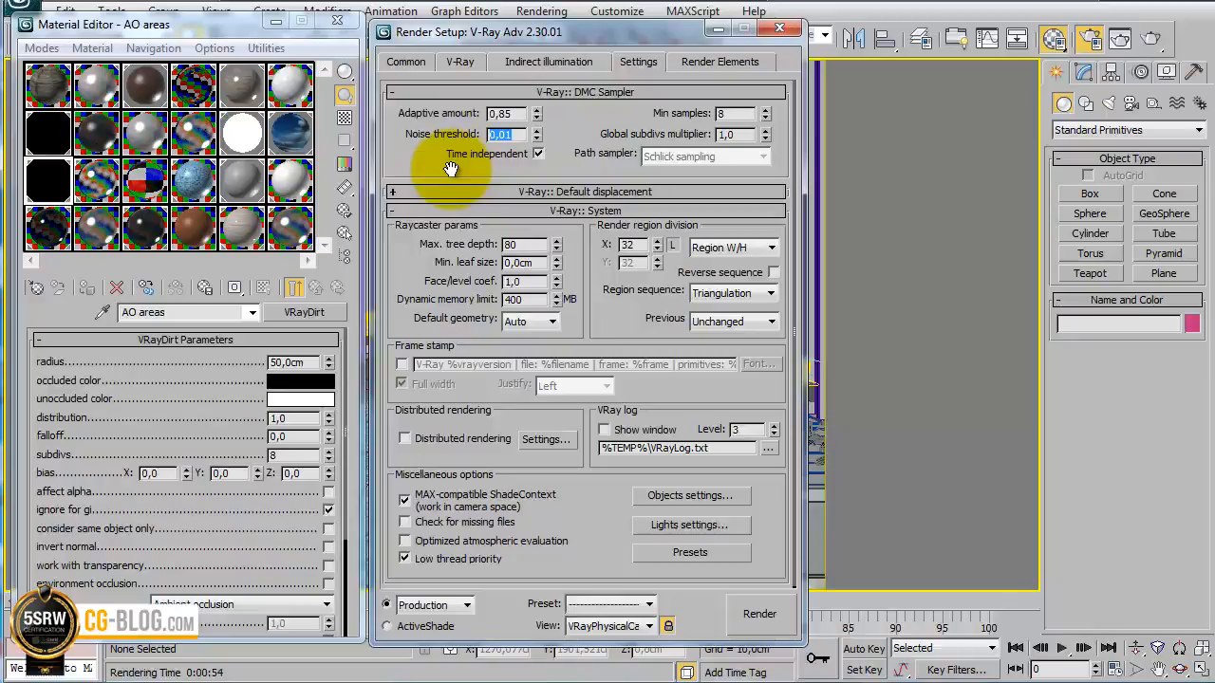
pyautogui.click(518, 136)
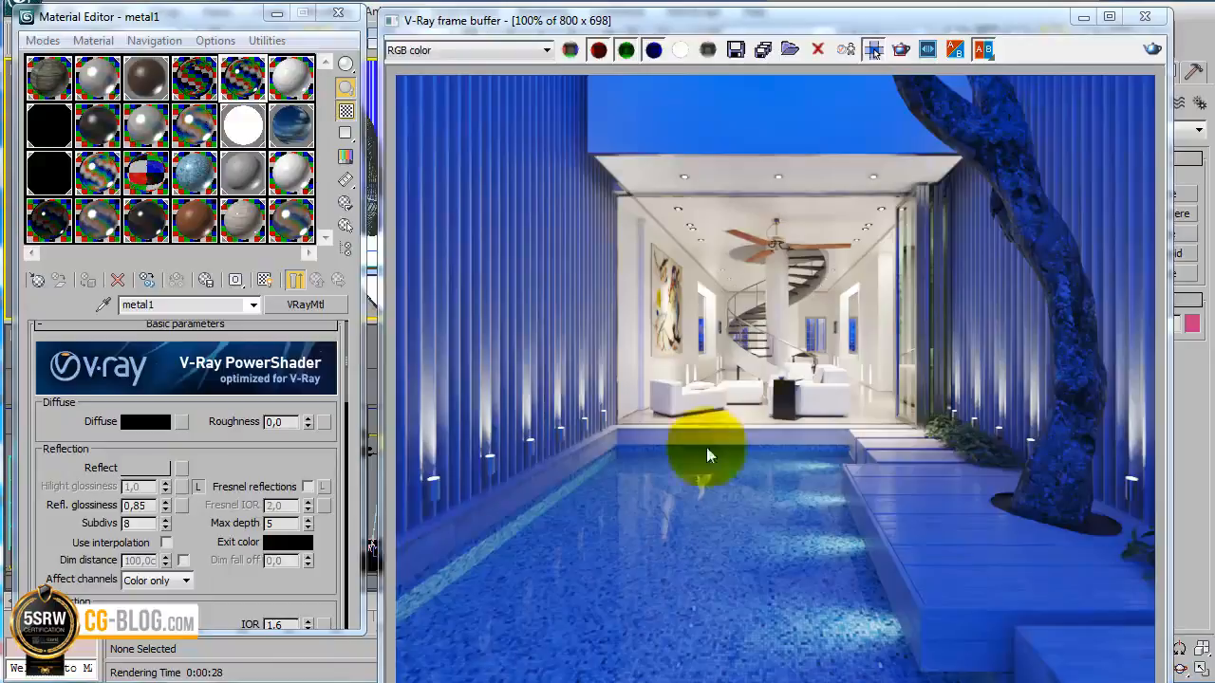
# - Review the VRayExtraTex_Map #84281 and VRayExtraTex_AO areas channels of the final render, then return to RGB color
pyautogui.click(456, 50)
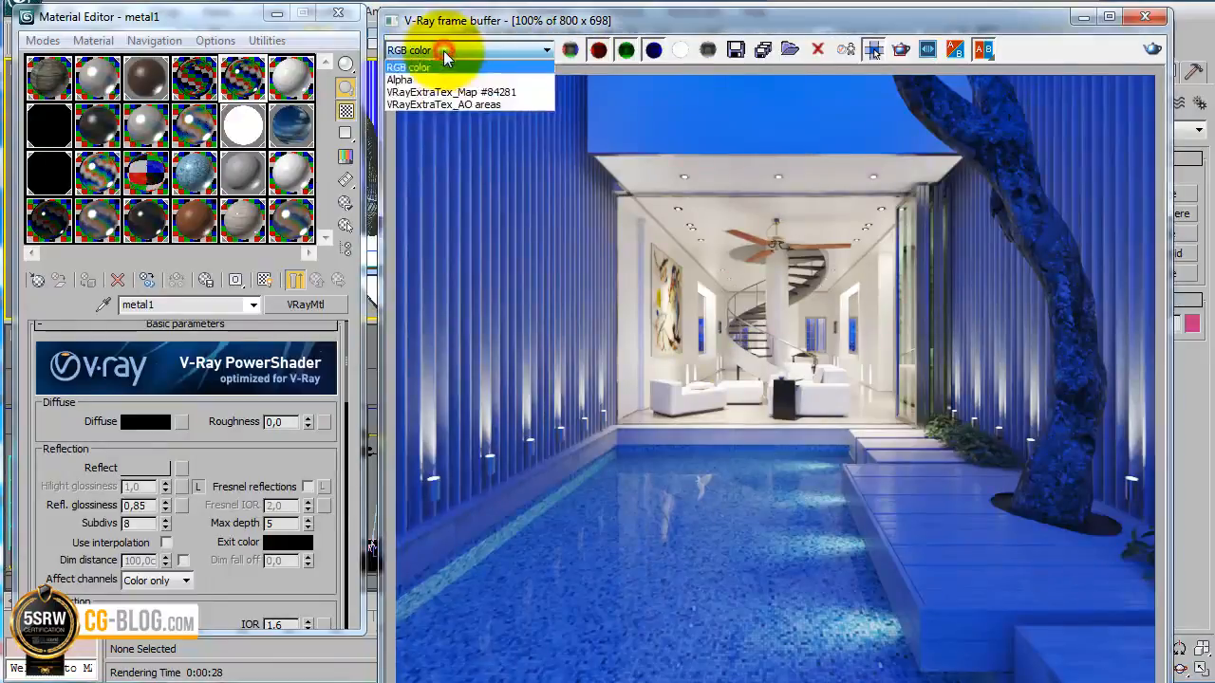
pyautogui.click(462, 96)
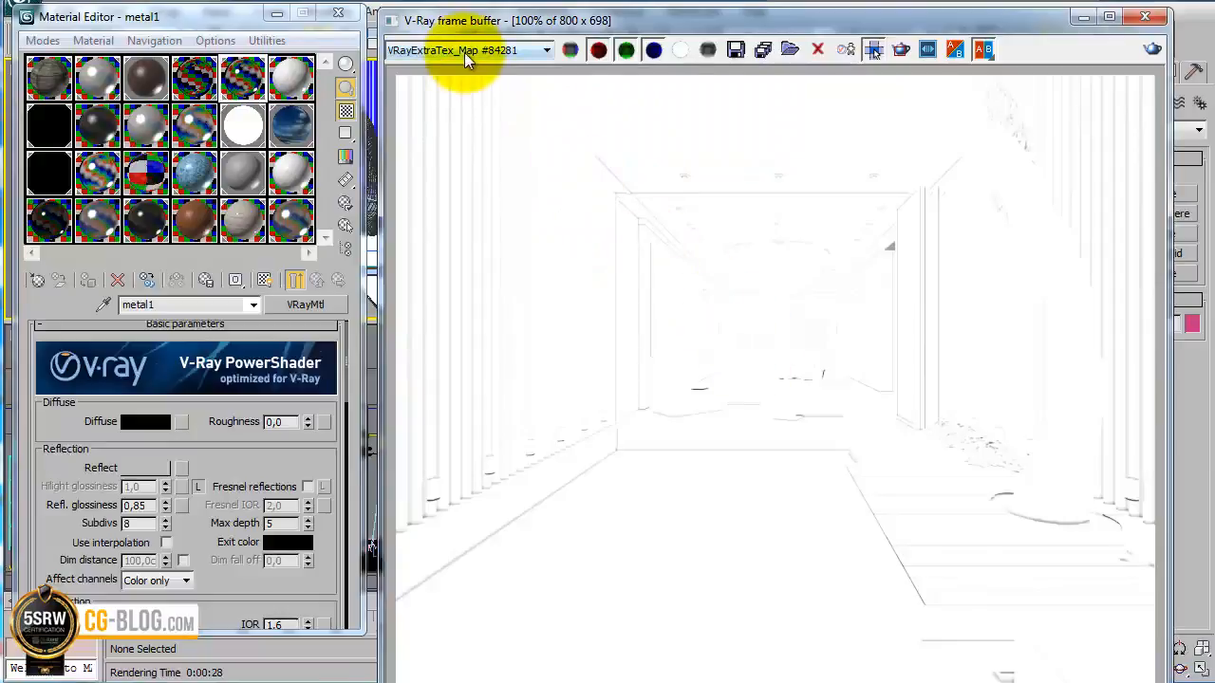
pyautogui.click(464, 52)
pyautogui.click(478, 108)
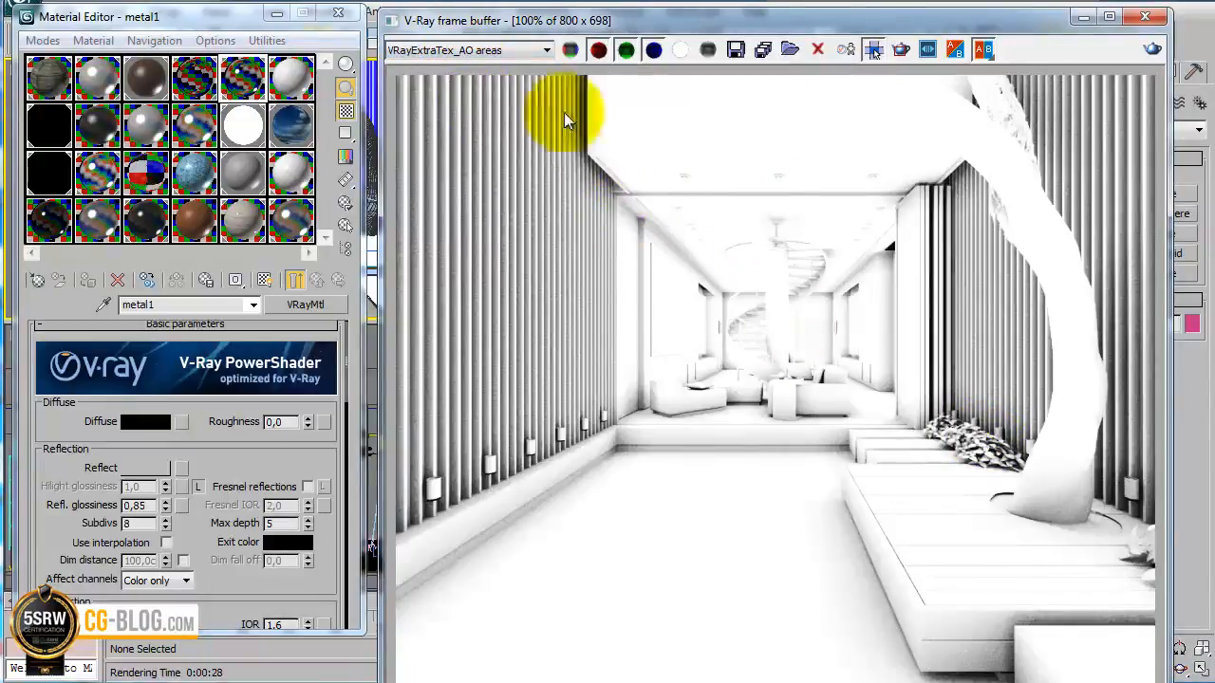
pyautogui.click(510, 50)
pyautogui.click(494, 64)
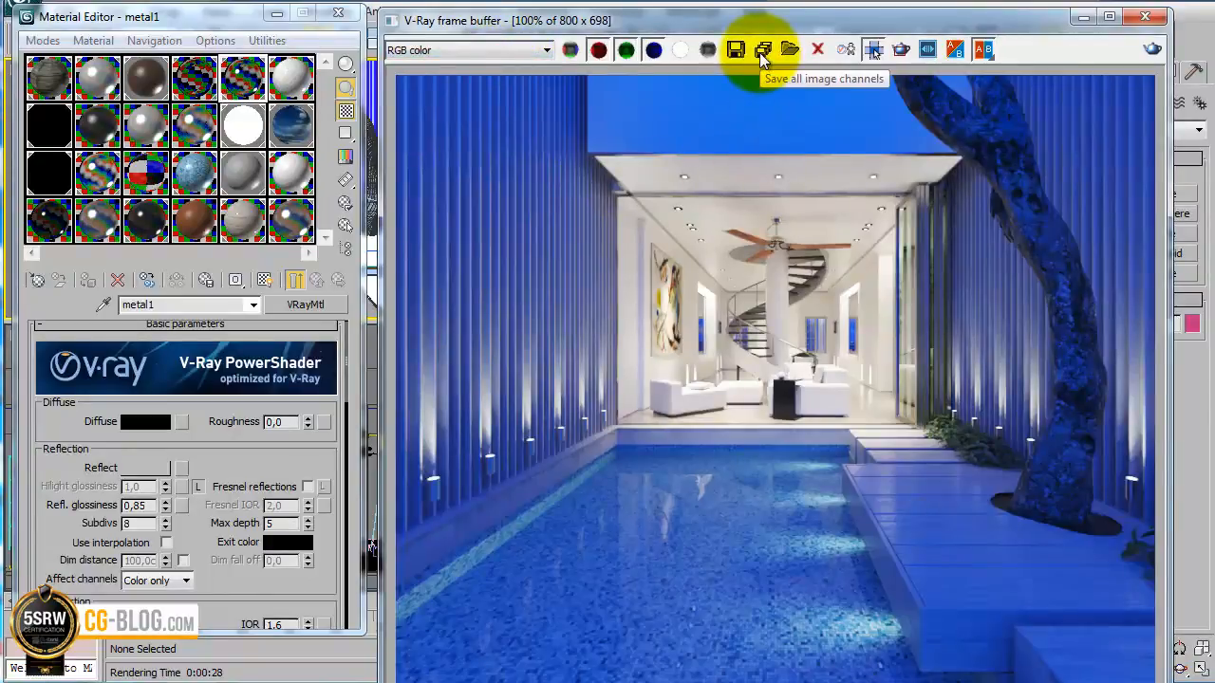
# - Save all image channels as JPEG files named villa in the FINAL RENDER - AO folder at quality 100
pyautogui.click(761, 51)
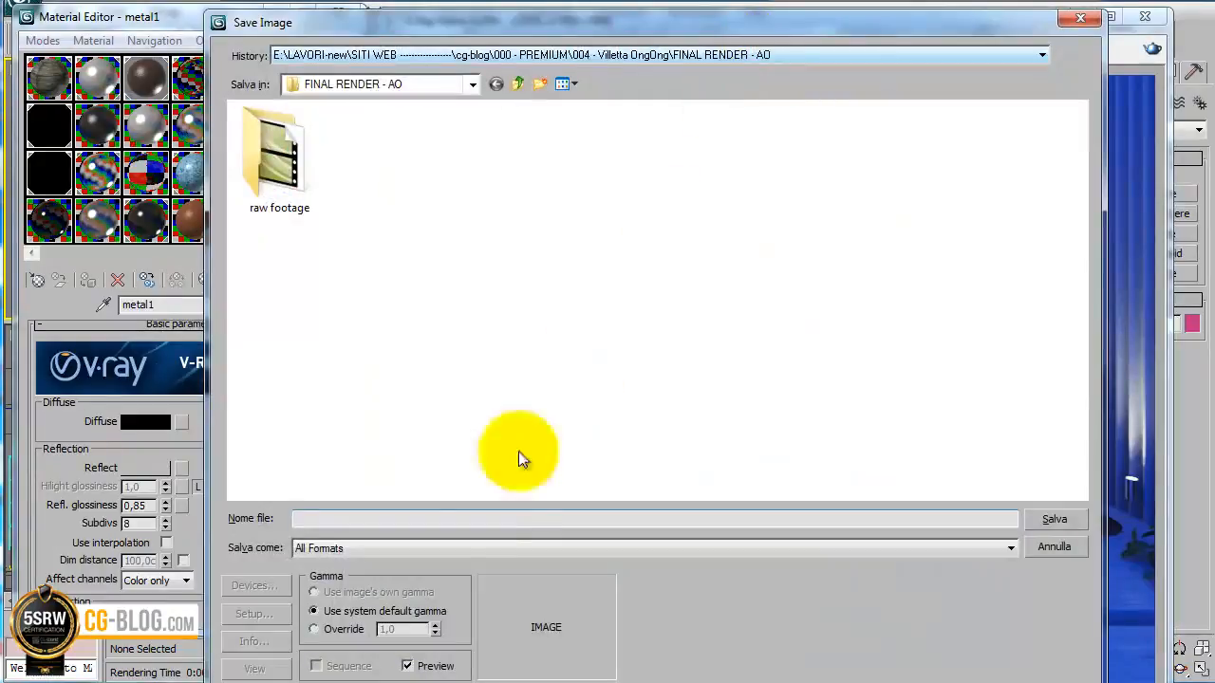
pyautogui.click(494, 523)
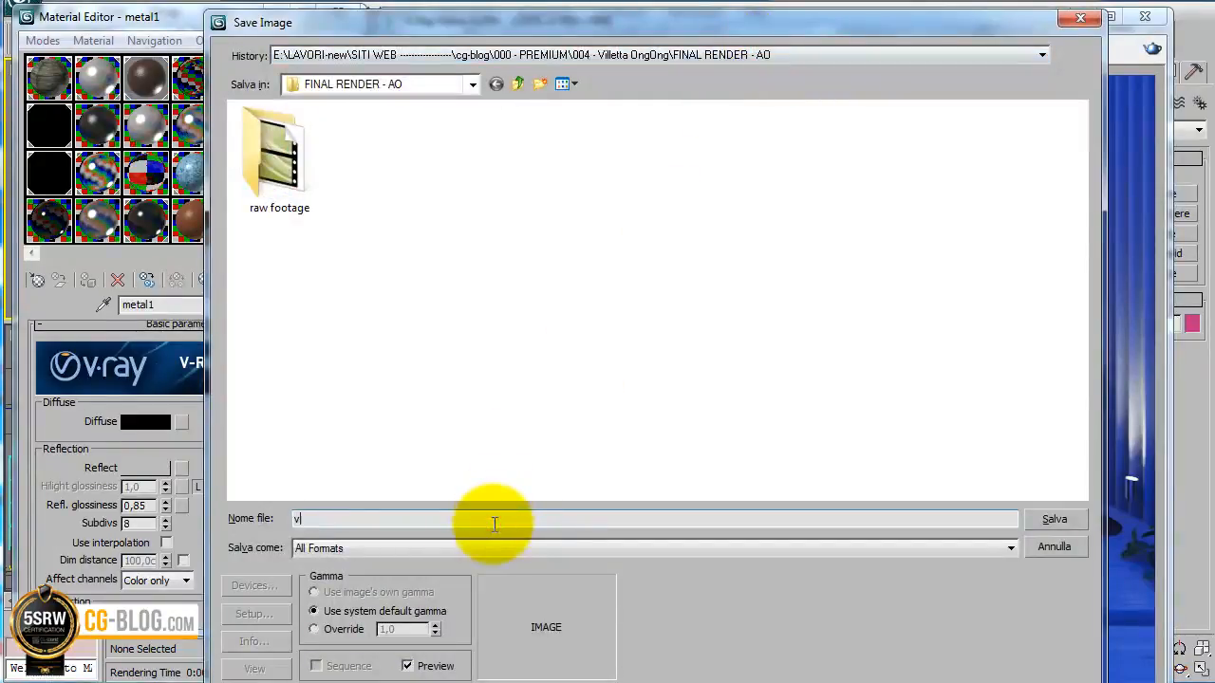
pyautogui.write('villa')
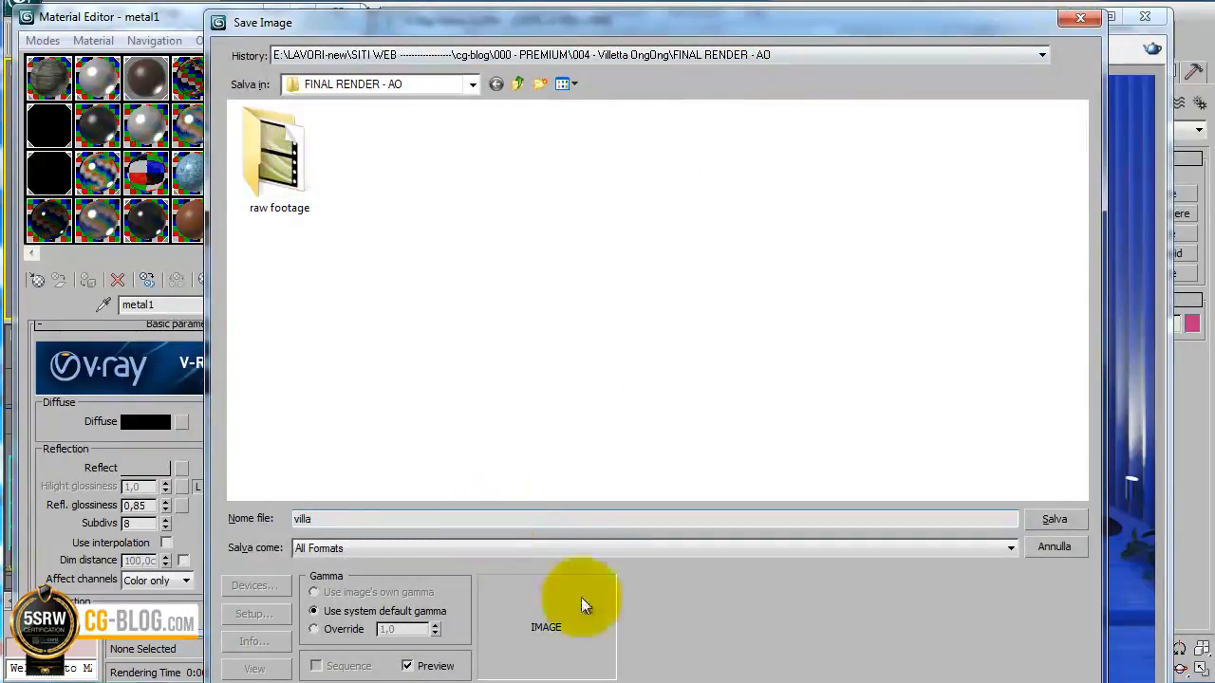
pyautogui.click(387, 548)
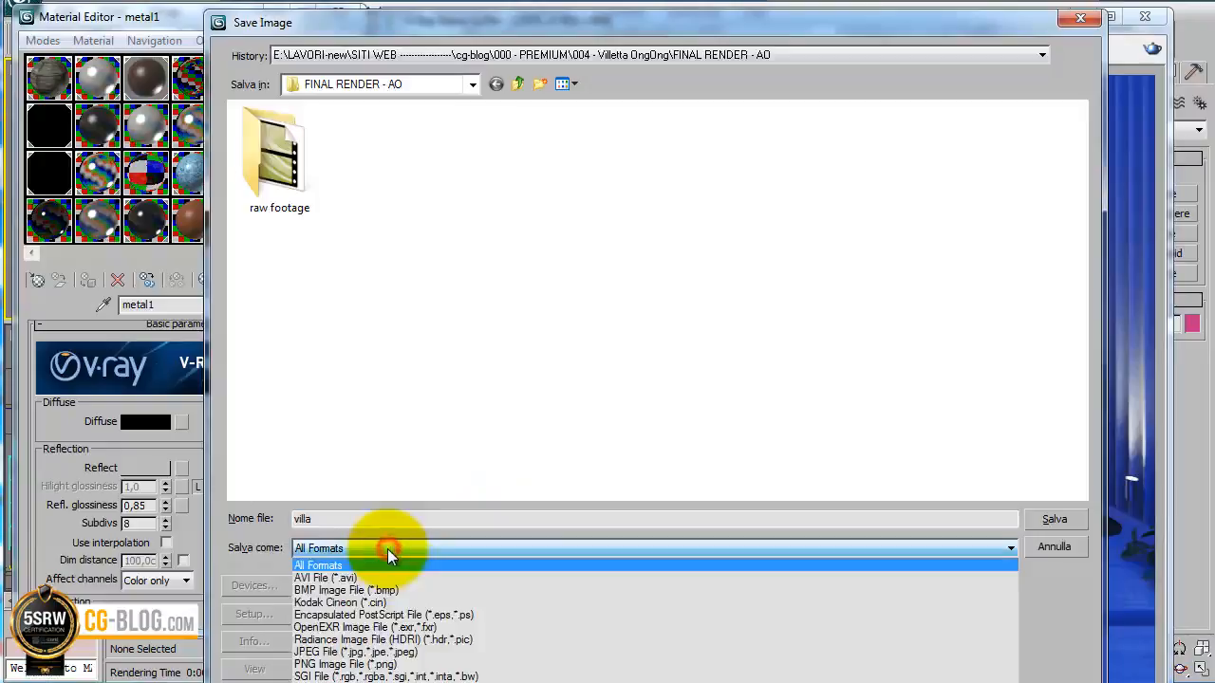
pyautogui.click(370, 652)
pyautogui.click(1052, 521)
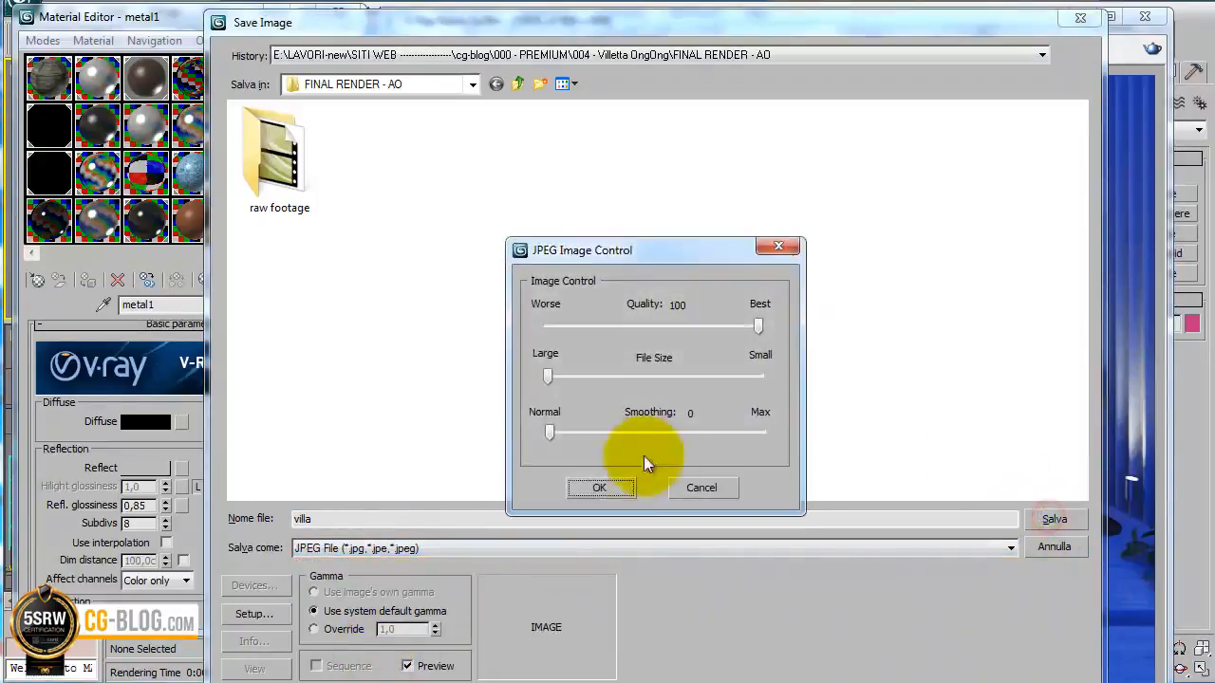
pyautogui.click(614, 486)
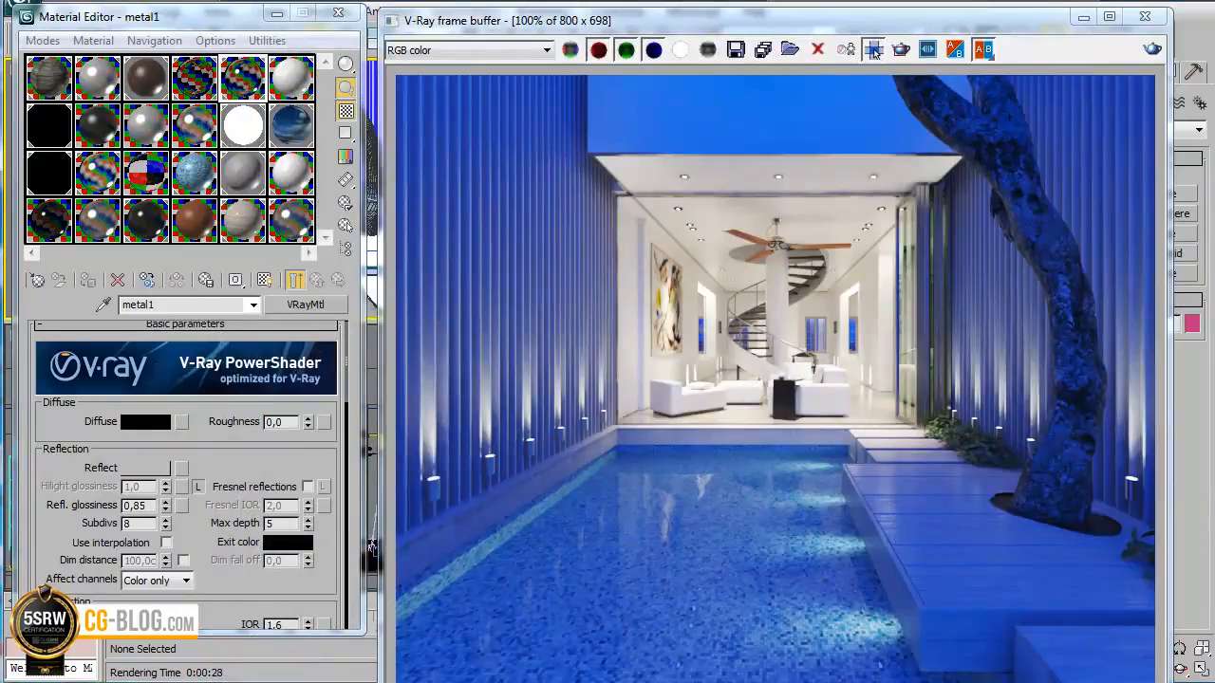
# - Switch to Windows Explorer, check the saved channel images in the FINAL RENDER - AO folder, and close the folder window
pyautogui.click(543, 681)
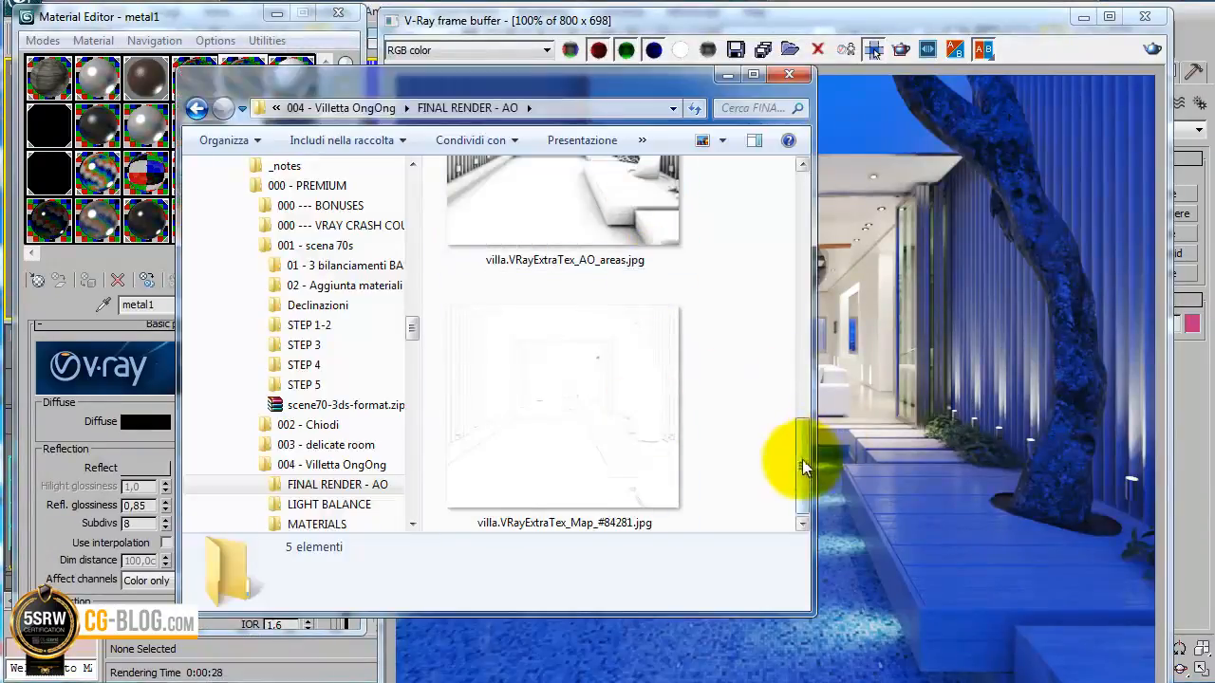
pyautogui.moveTo(802, 467); pyautogui.dragTo(802, 425)
pyautogui.click(542, 285)
pyautogui.click(525, 312)
pyautogui.click(529, 378)
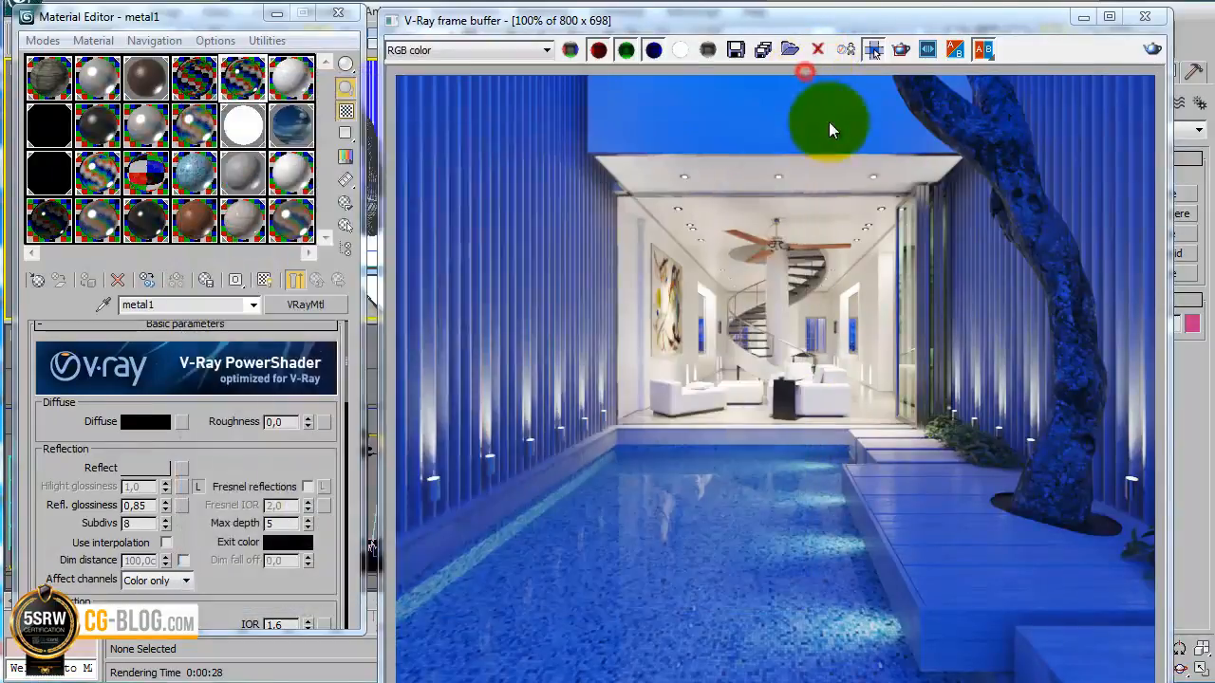
pyautogui.click(788, 74)
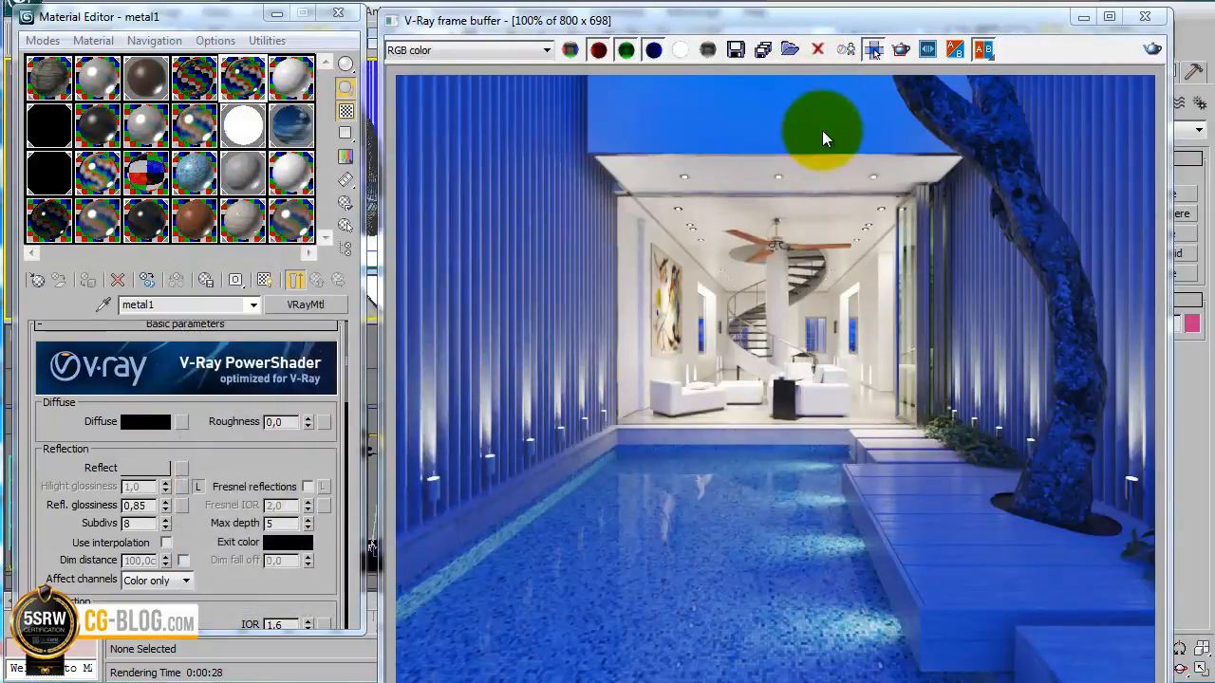